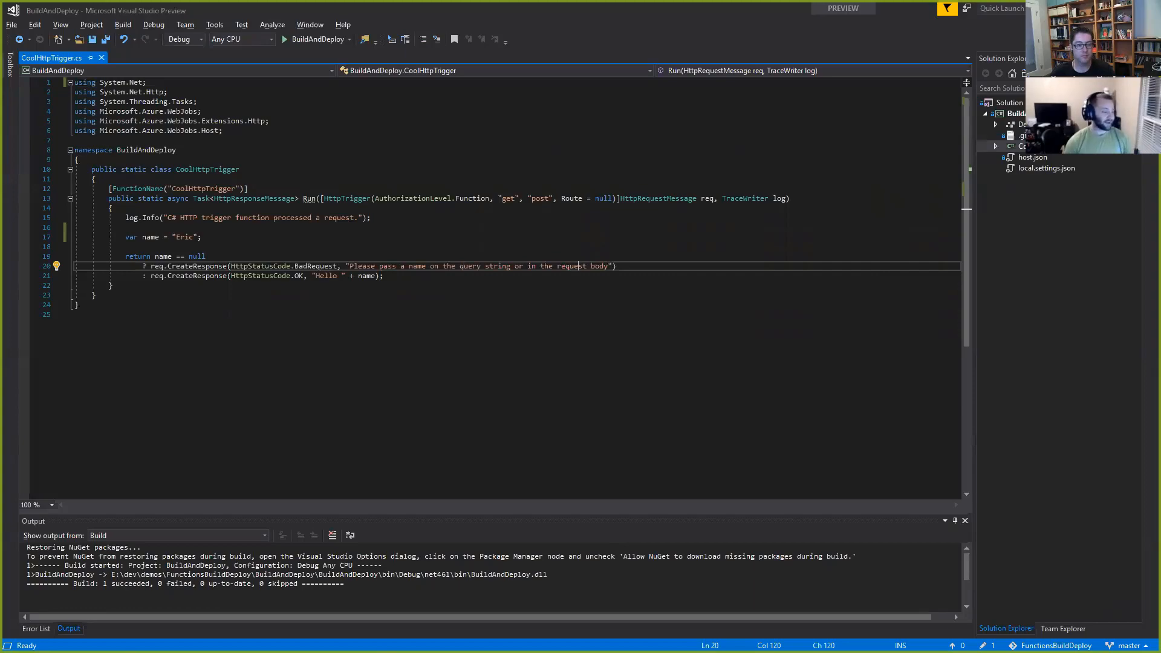
# Step: Switch to the FunctionsBuildDeploy project in the browser and create a build definition from the ASP.NET Core (.NET Framework) template
pyautogui.hotkey('alt', 'Tab')
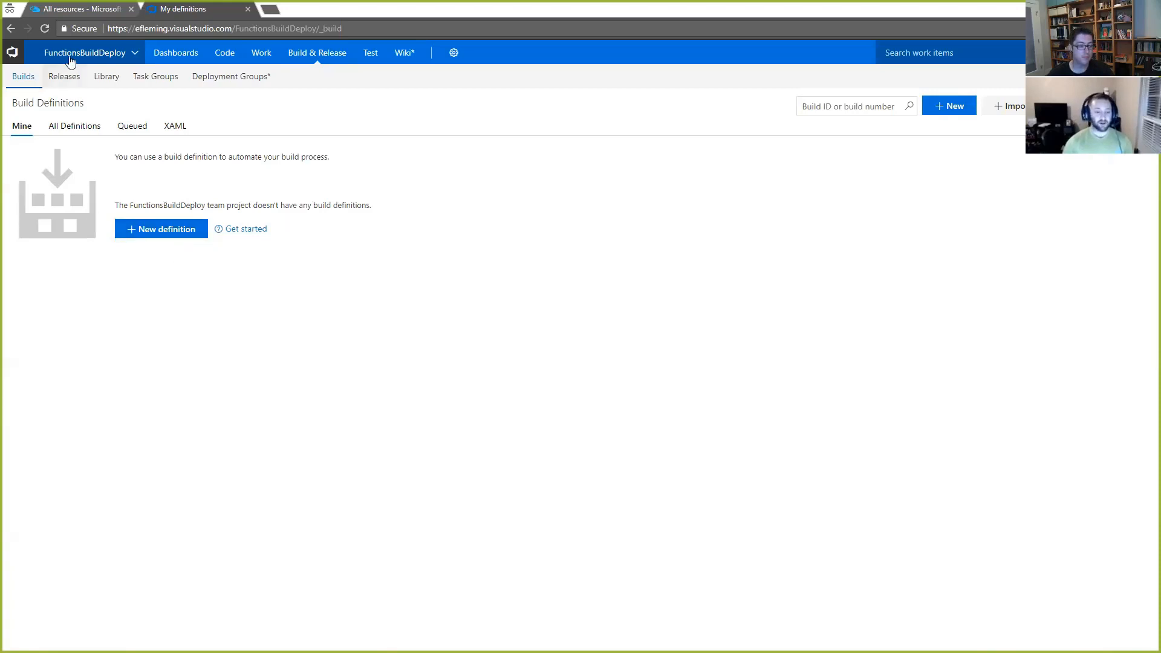
pyautogui.click(169, 231)
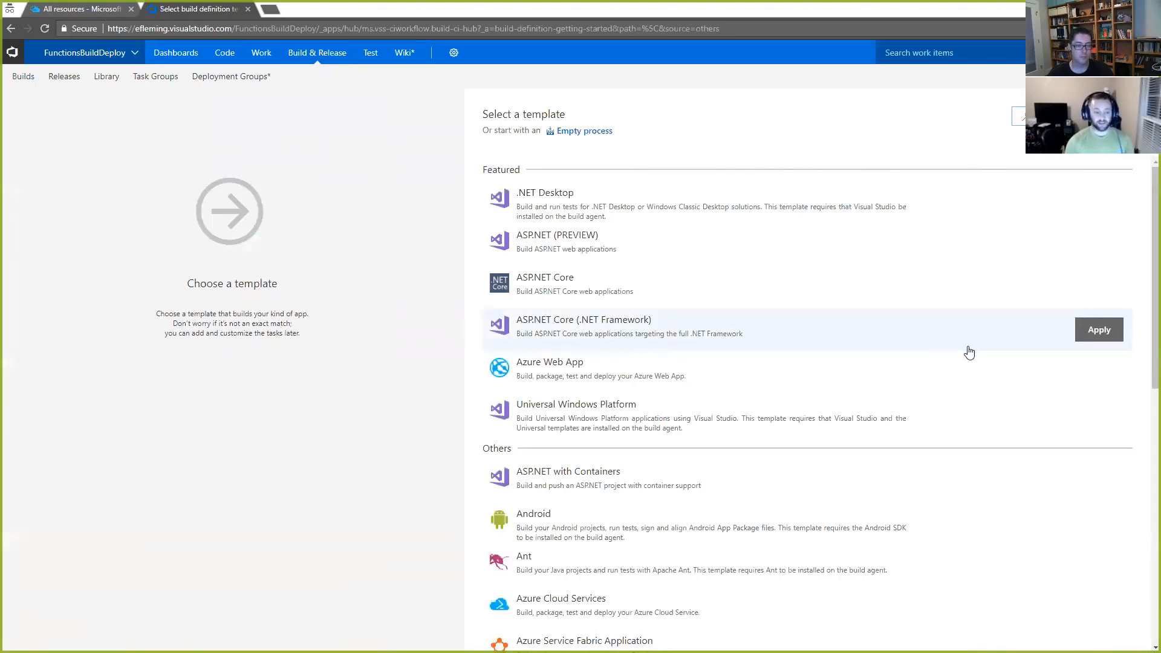
pyautogui.click(1097, 337)
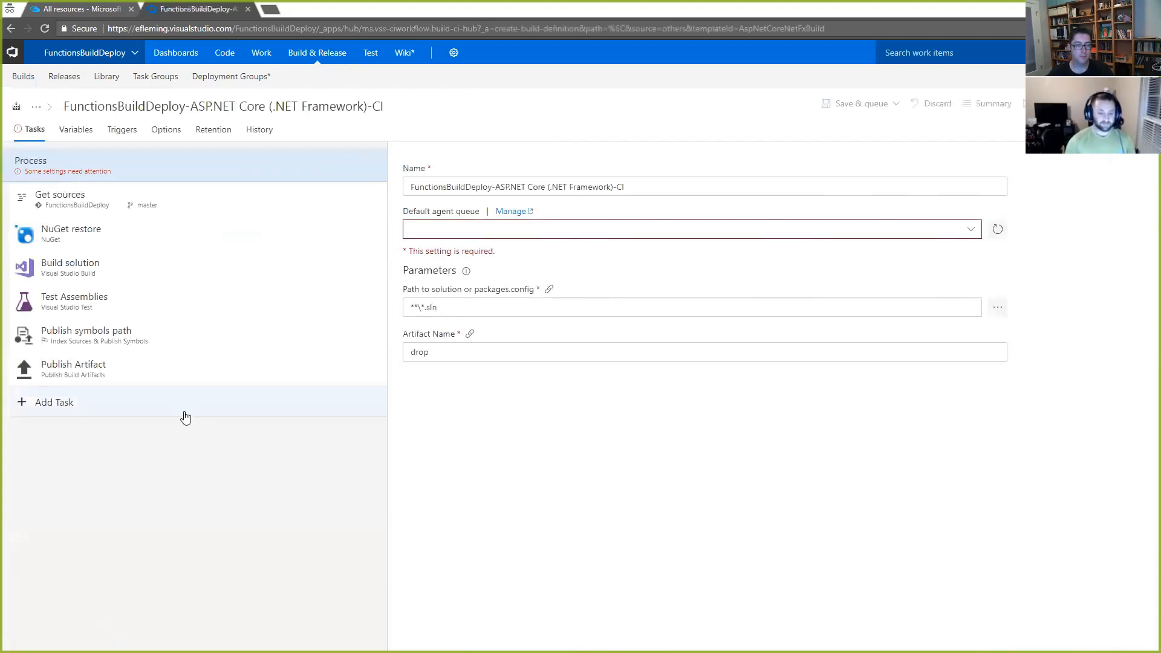
# Step: Add the Azure App Service Deploy task twice at the end of the build process
pyautogui.click(91, 409)
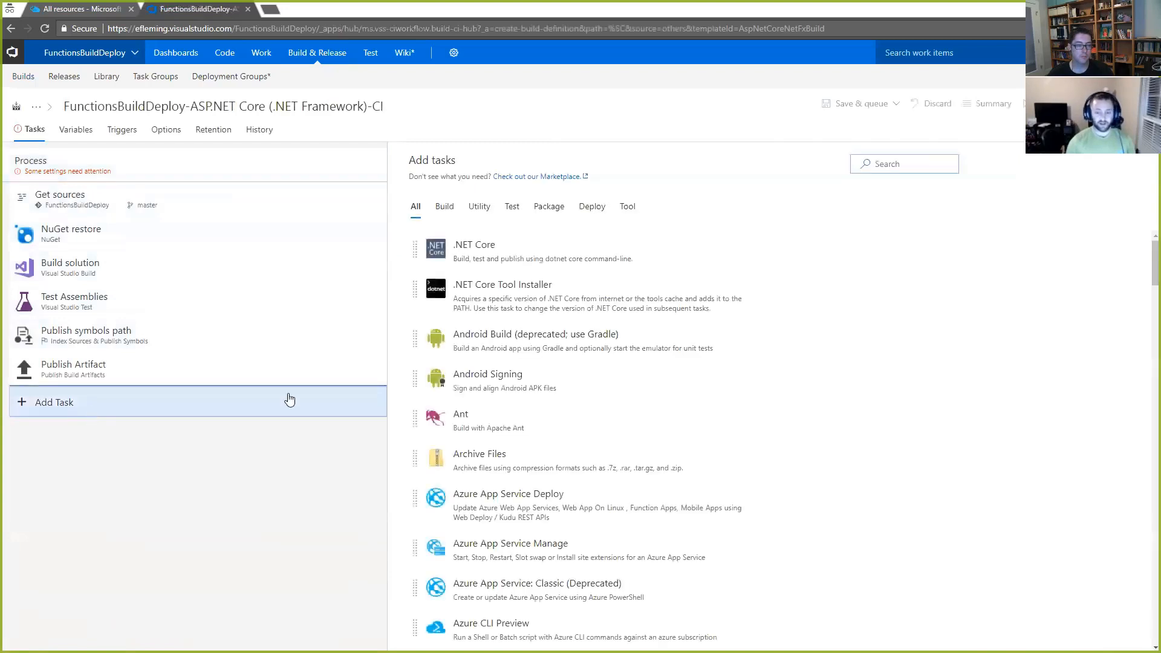
pyautogui.scroll(-1, 760, 346)
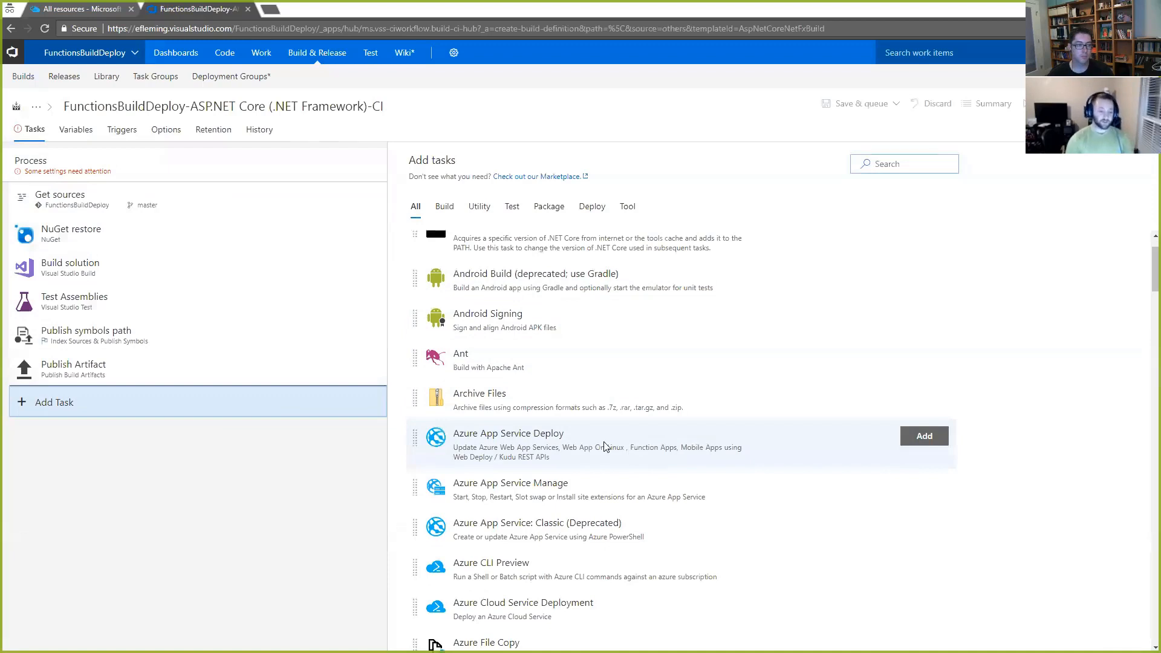
pyautogui.click(918, 445)
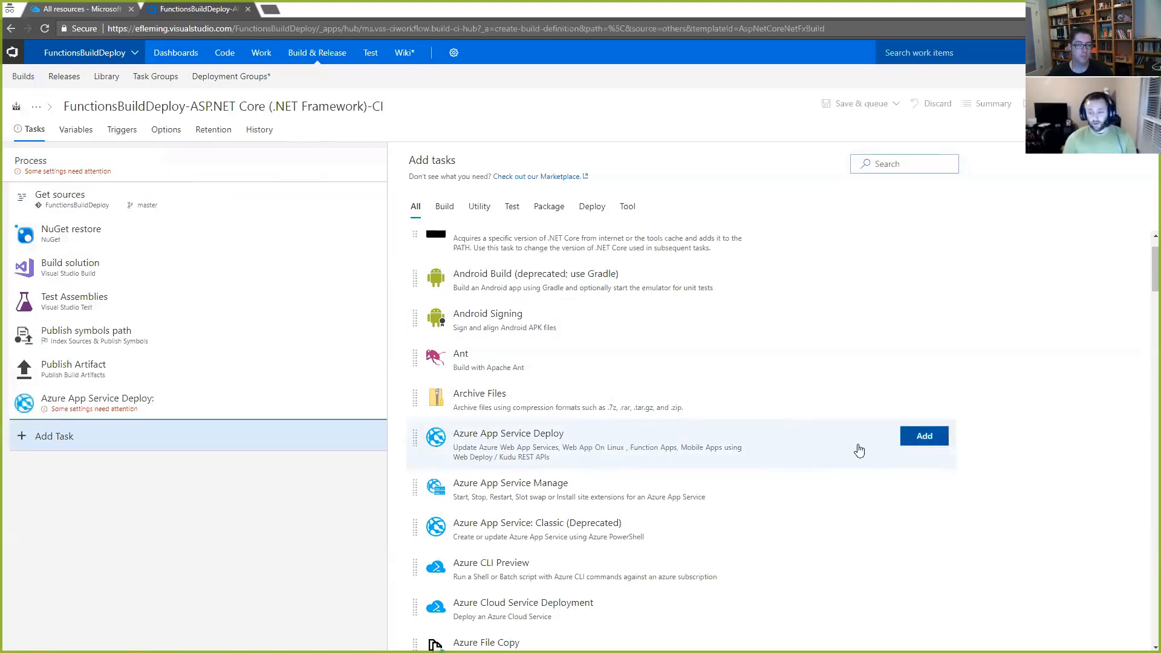
pyautogui.click(932, 443)
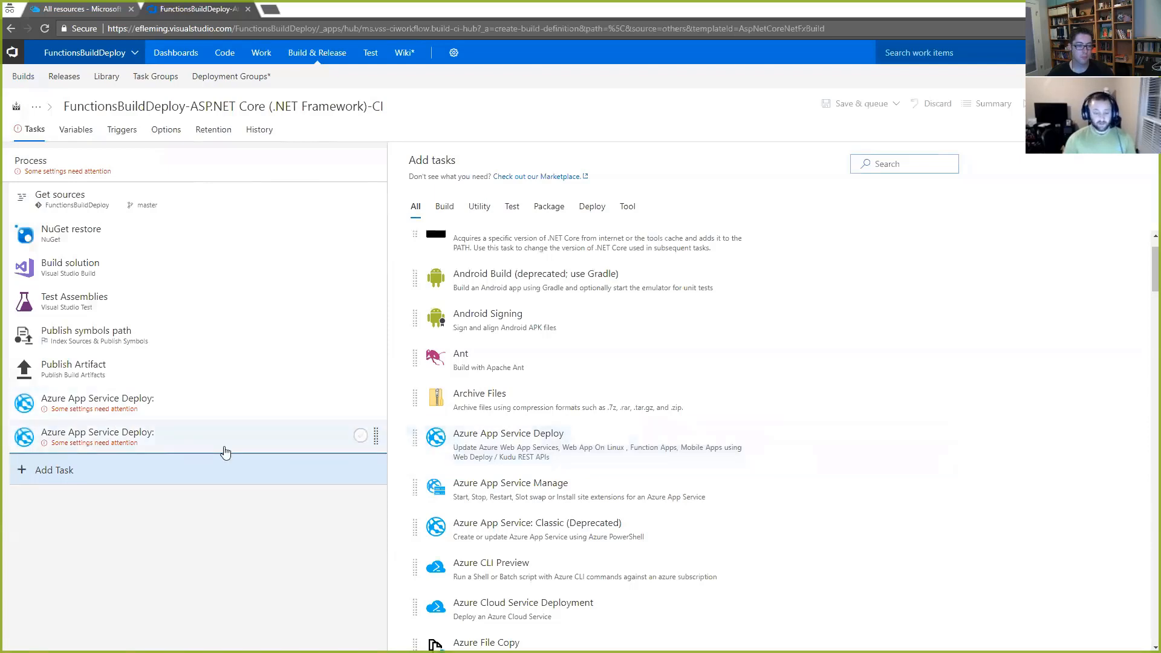
# Step: Set the first Azure App Service Deploy task's subscription to Pay-As-You-Go and open the available App Service names
pyautogui.click(175, 415)
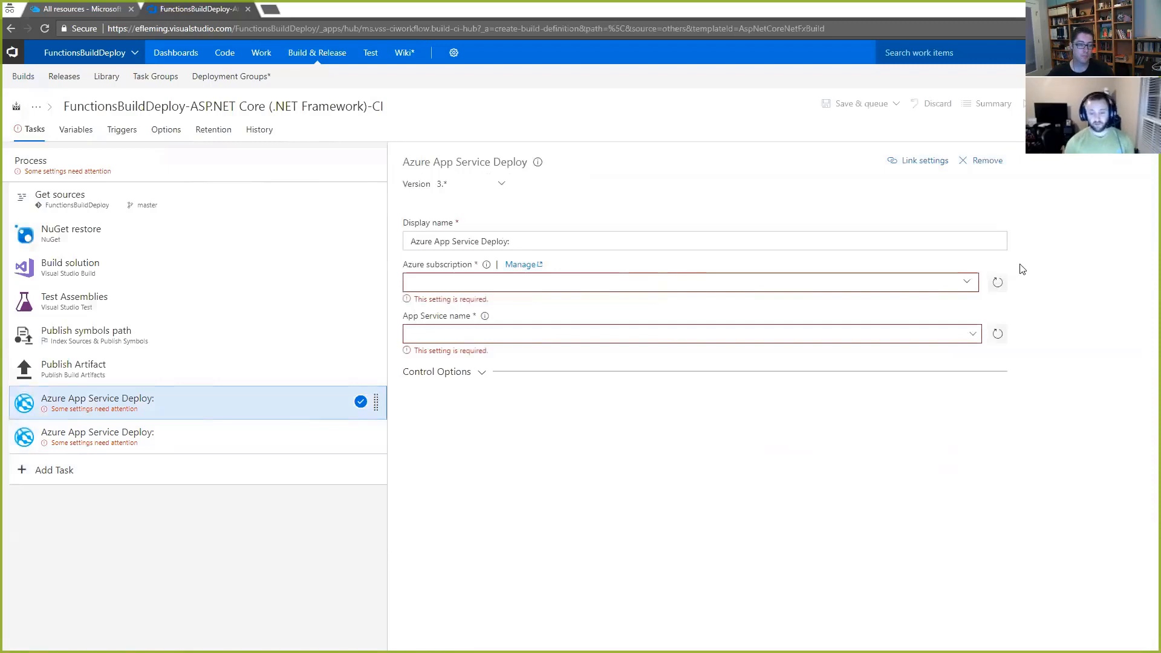
pyautogui.click(968, 288)
pyautogui.click(599, 327)
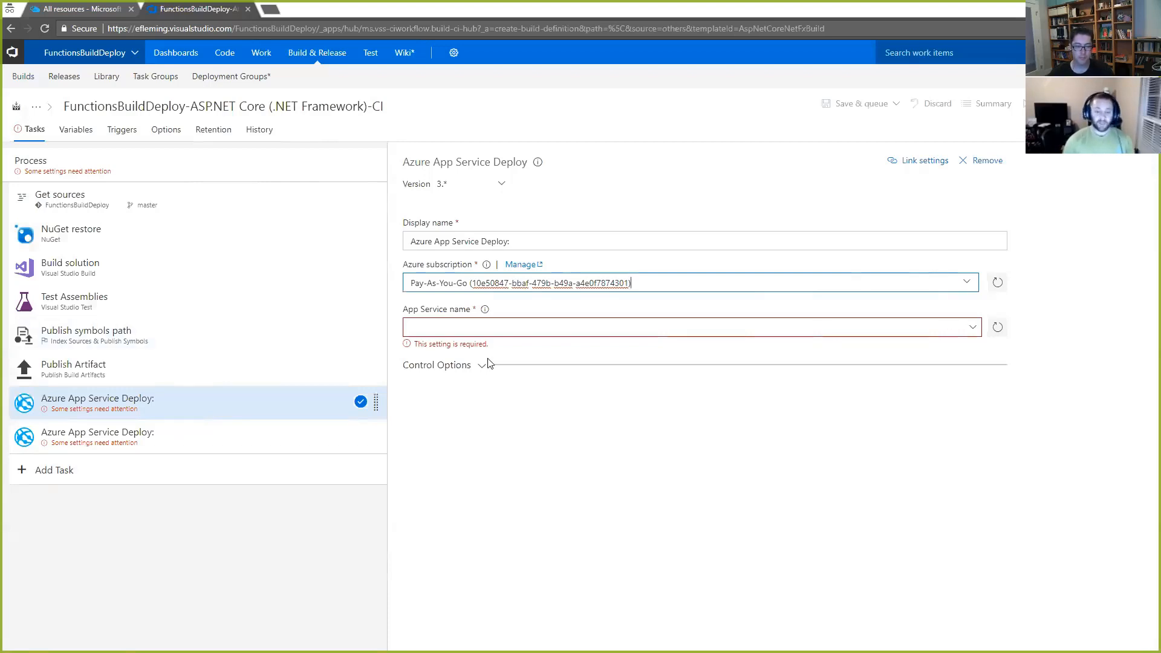
pyautogui.click(973, 329)
pyautogui.click(972, 330)
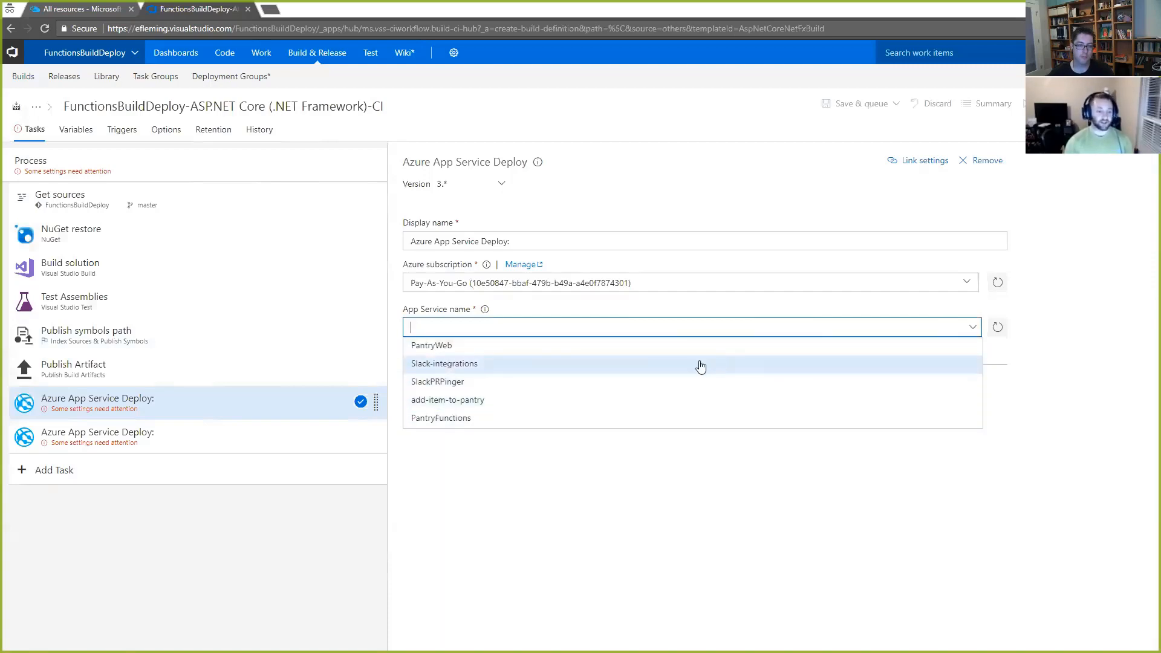
# Step: Switch to the Azure portal and start creating a new Function App resource
pyautogui.click(85, 12)
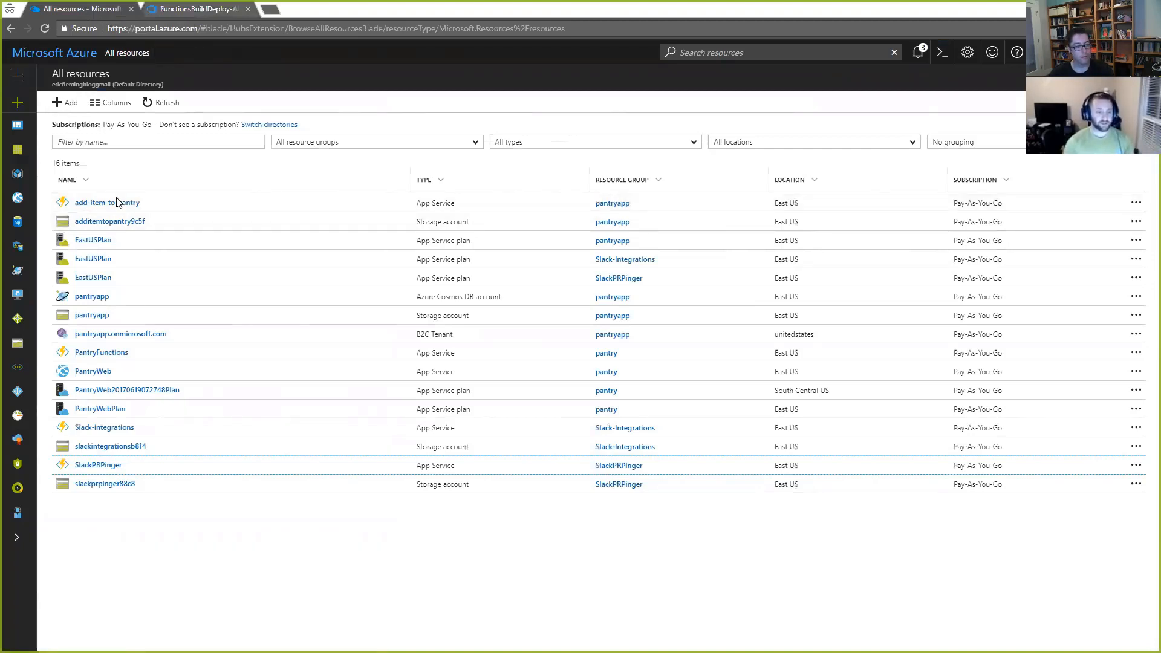
pyautogui.click(194, 11)
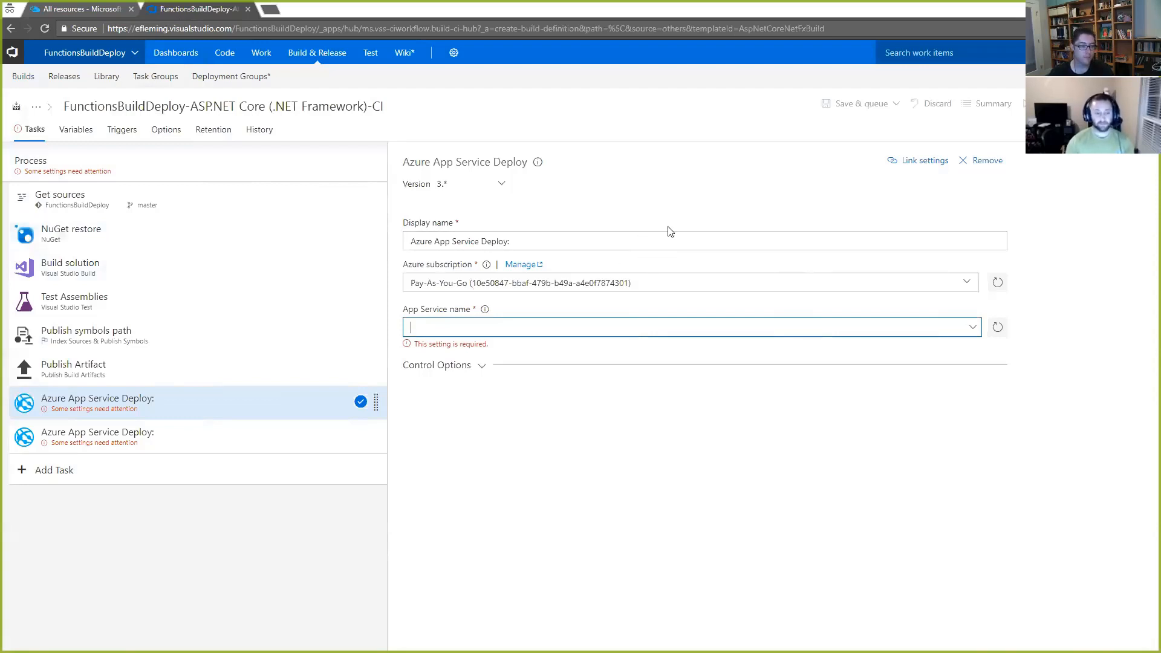
pyautogui.click(79, 9)
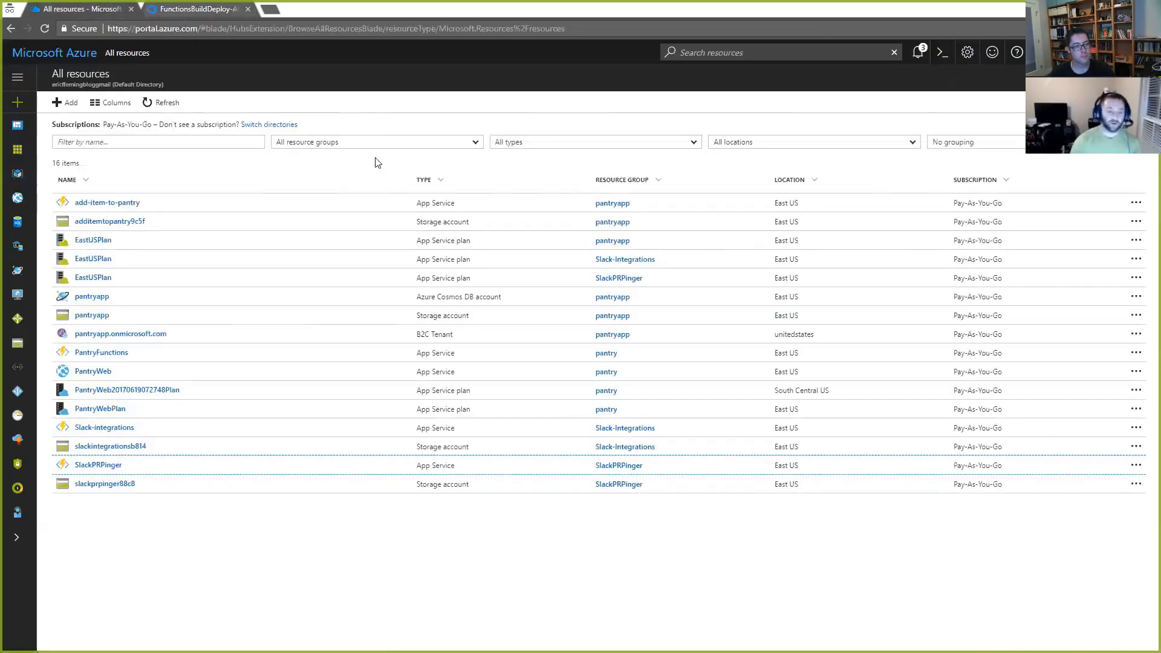
pyautogui.click(70, 108)
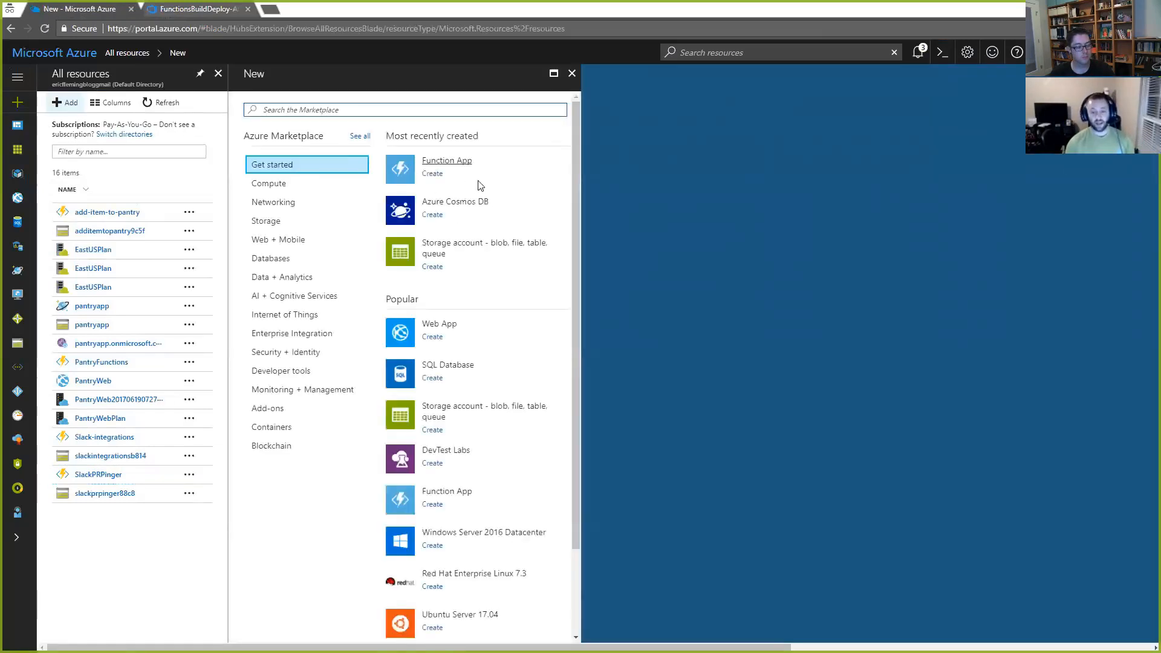
pyautogui.click(445, 161)
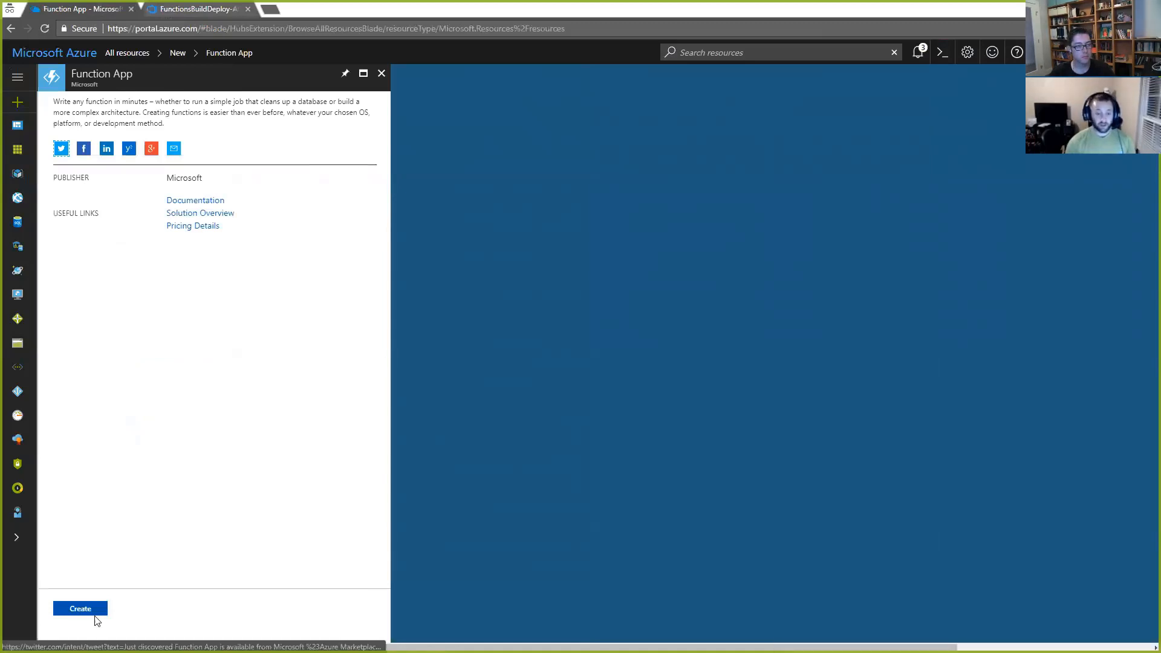
pyautogui.click(80, 609)
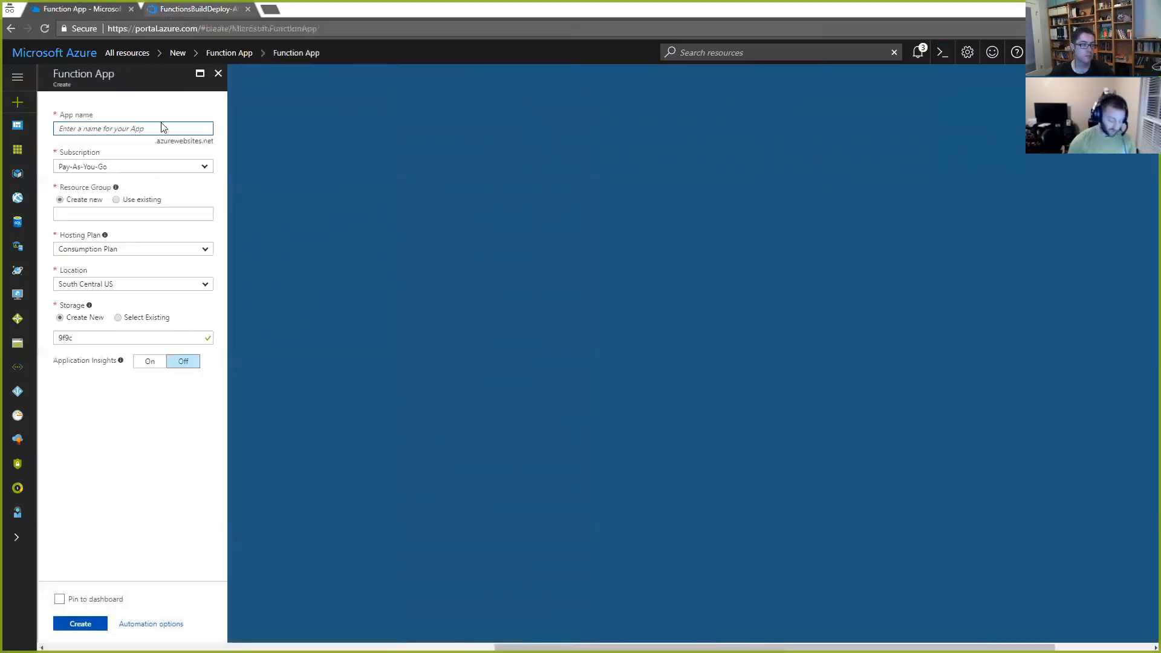
# Step: Name the Function App BuildAndDeploydemo12, create it with the default settings, and open the deployment notifications
pyautogui.write('BuildA')
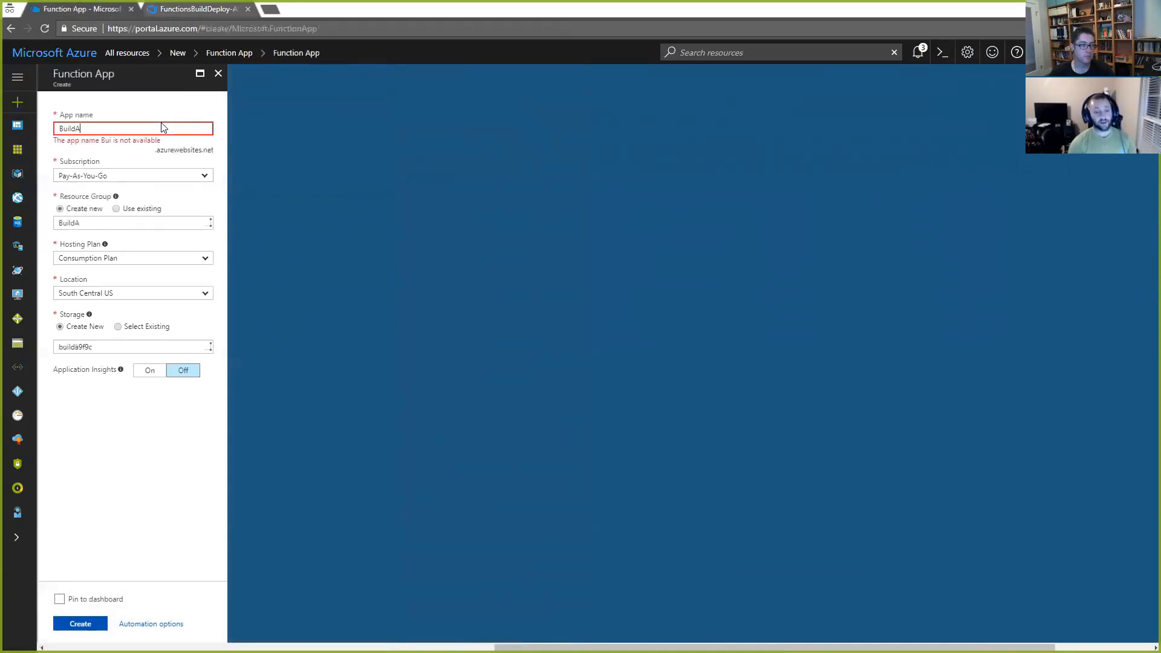
pyautogui.write('ndDeploydemo')
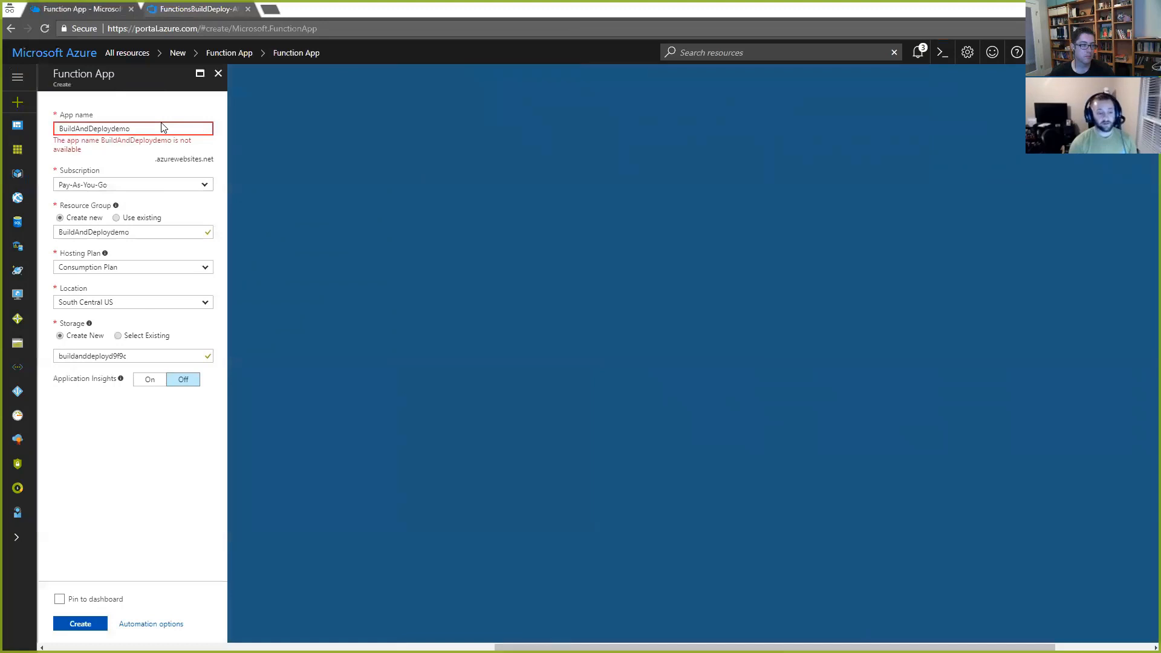
pyautogui.write('12')
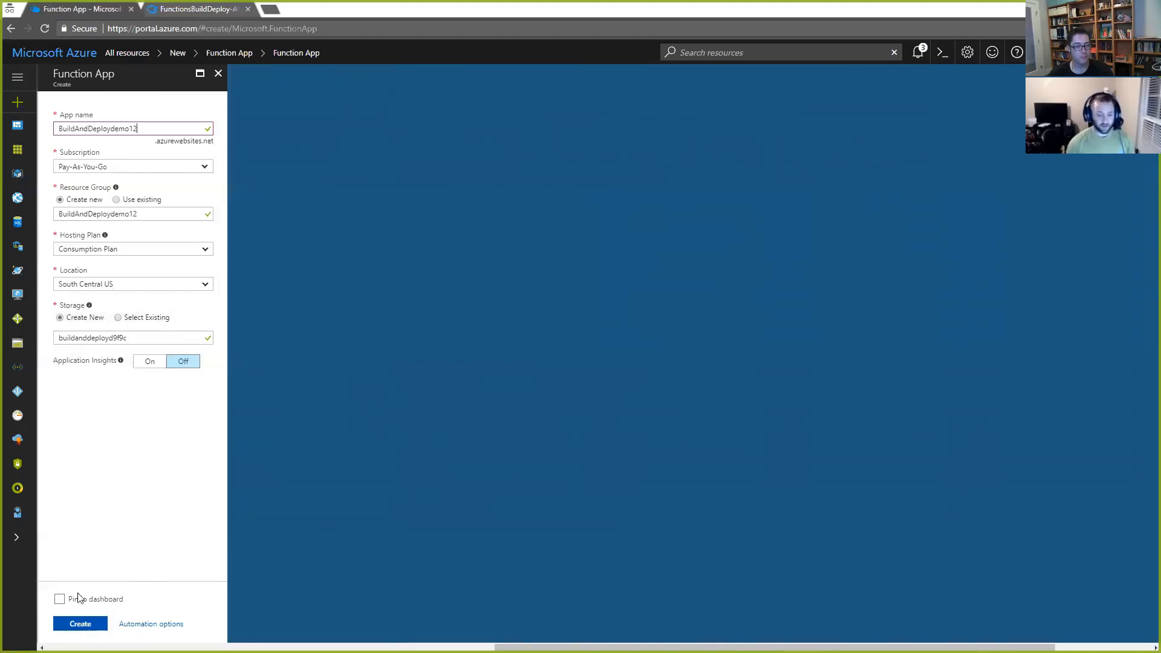
pyautogui.click(77, 623)
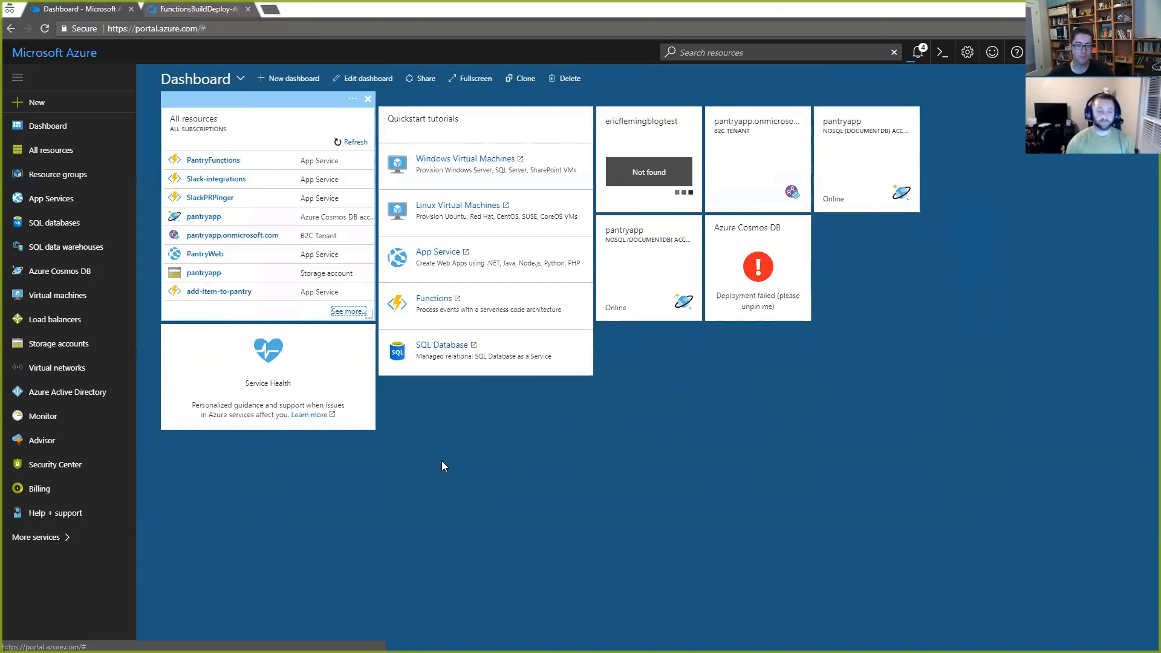
pyautogui.click(916, 54)
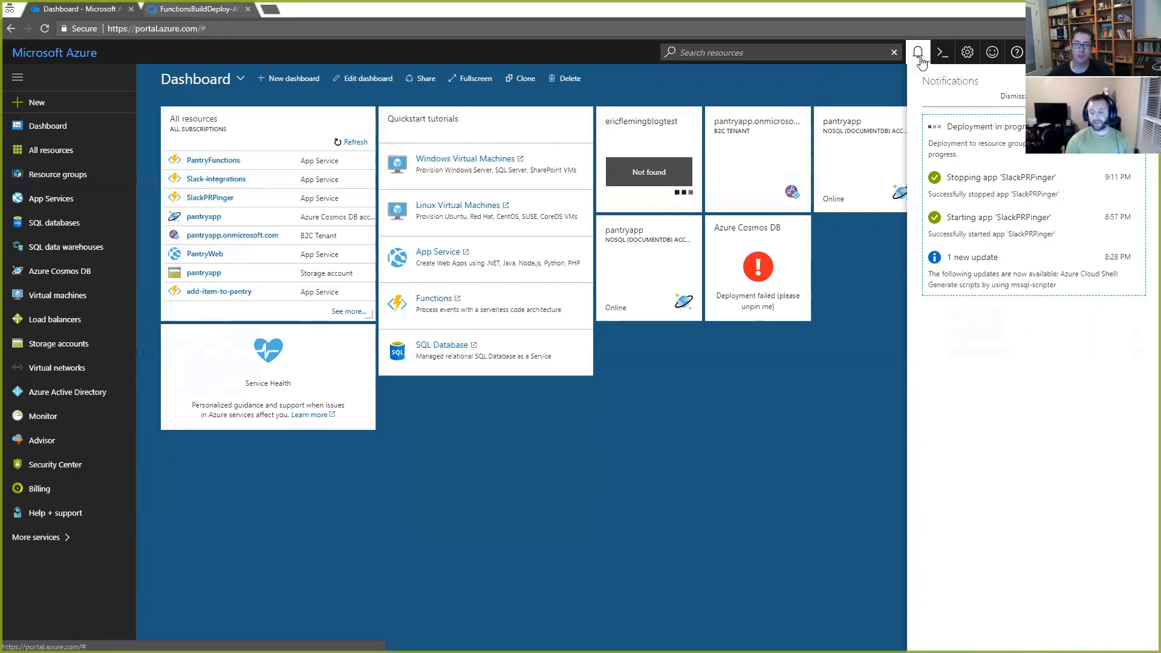
# Step: Enable the continuous integration trigger for the master branch in the build definition and return to its tasks
pyautogui.click(185, 11)
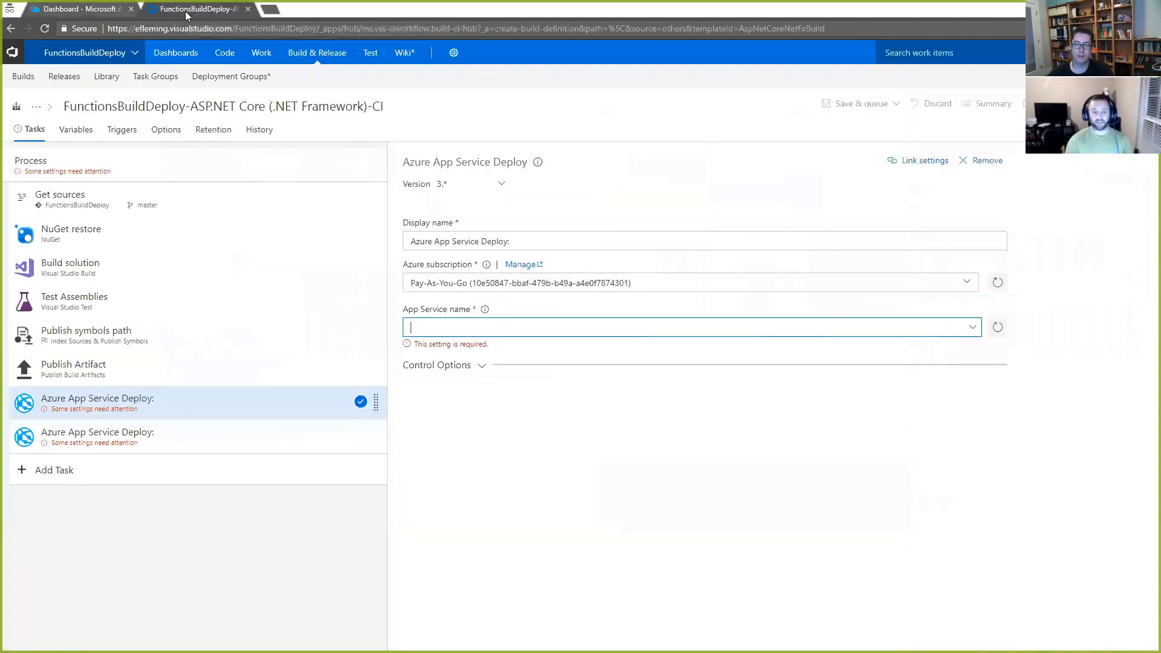
pyautogui.click(122, 134)
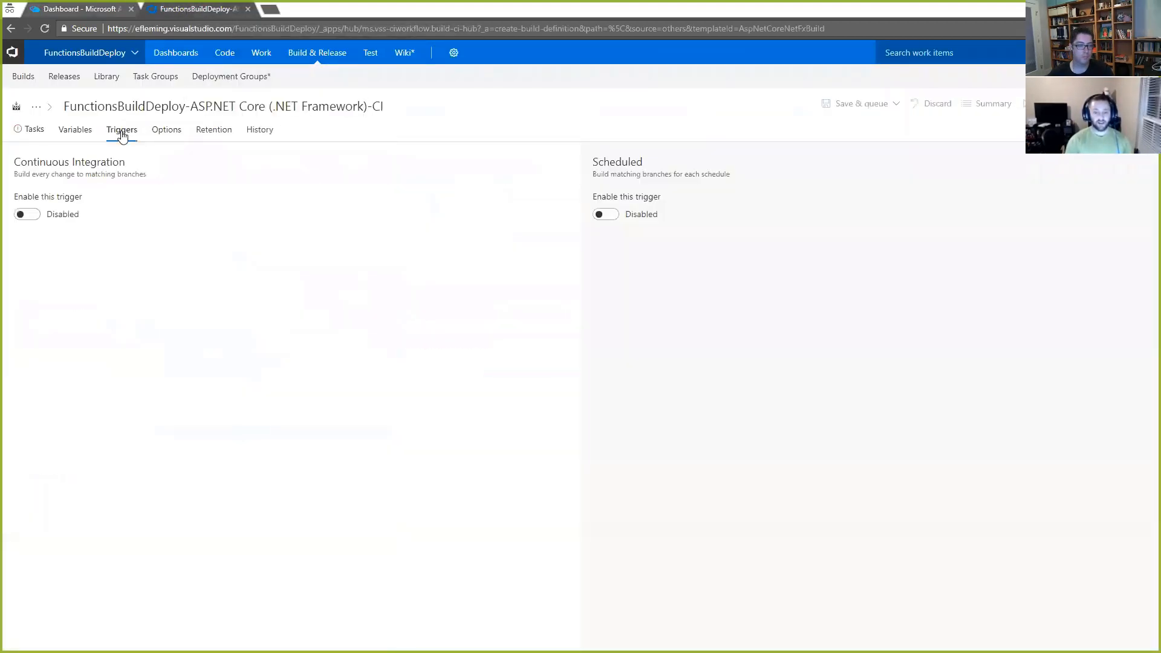
pyautogui.click(32, 217)
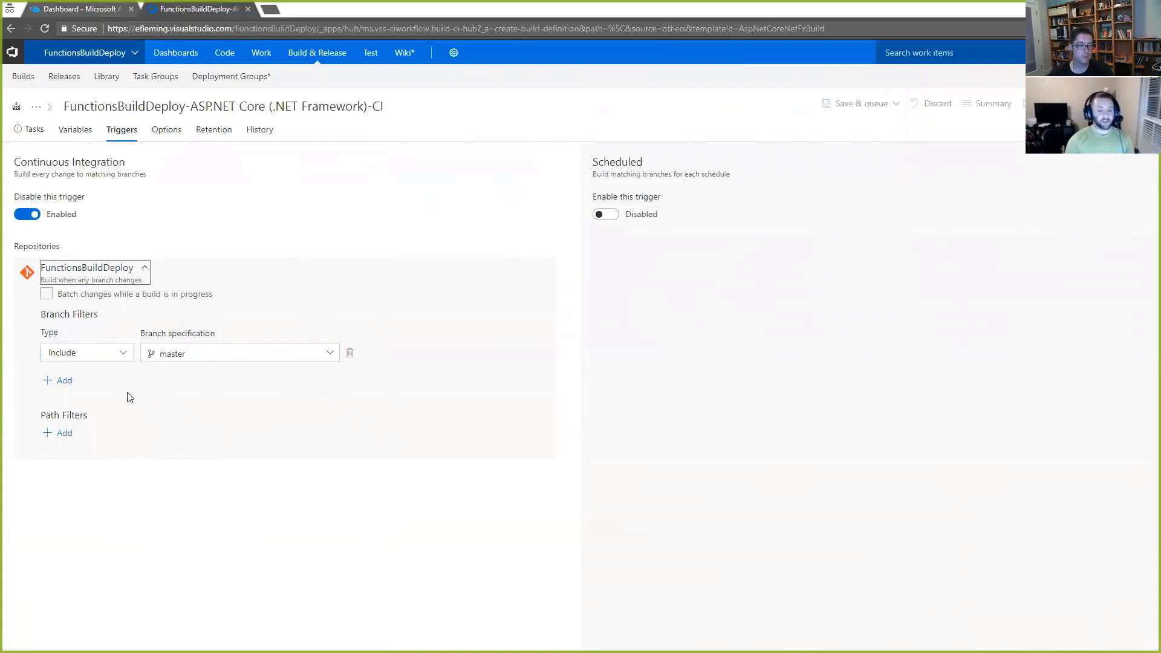
pyautogui.click(34, 129)
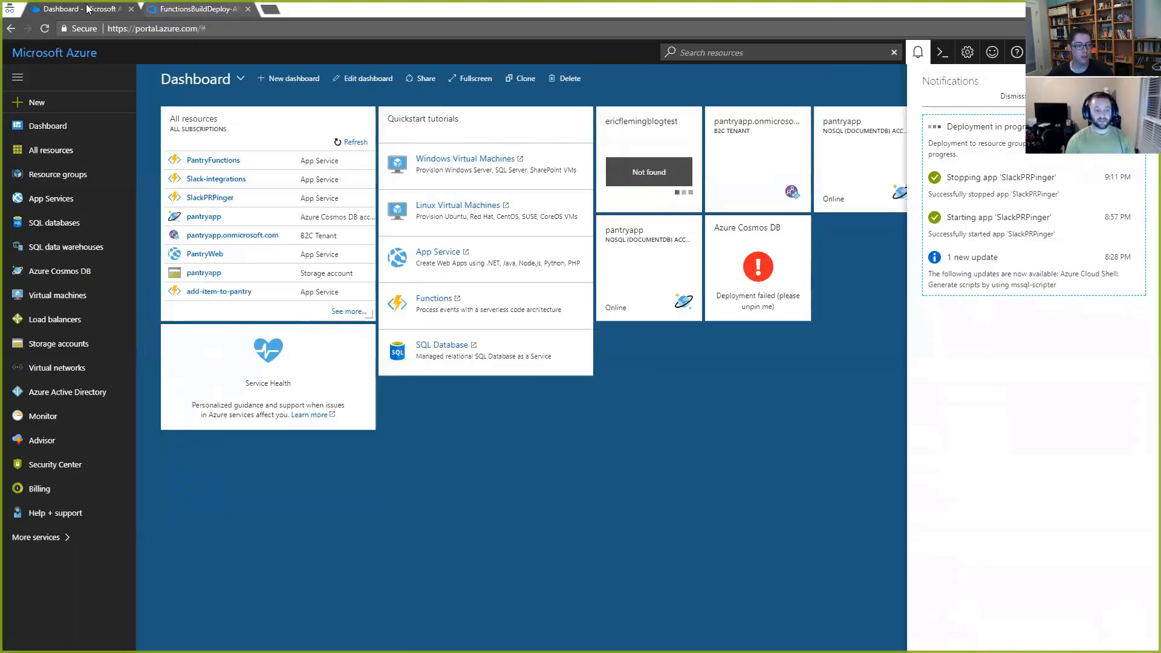
# Step: Check the Function App's deployment status in the Azure portal notifications, glancing at the Git console and Visual Studio code meanwhile
pyautogui.click(84, 8)
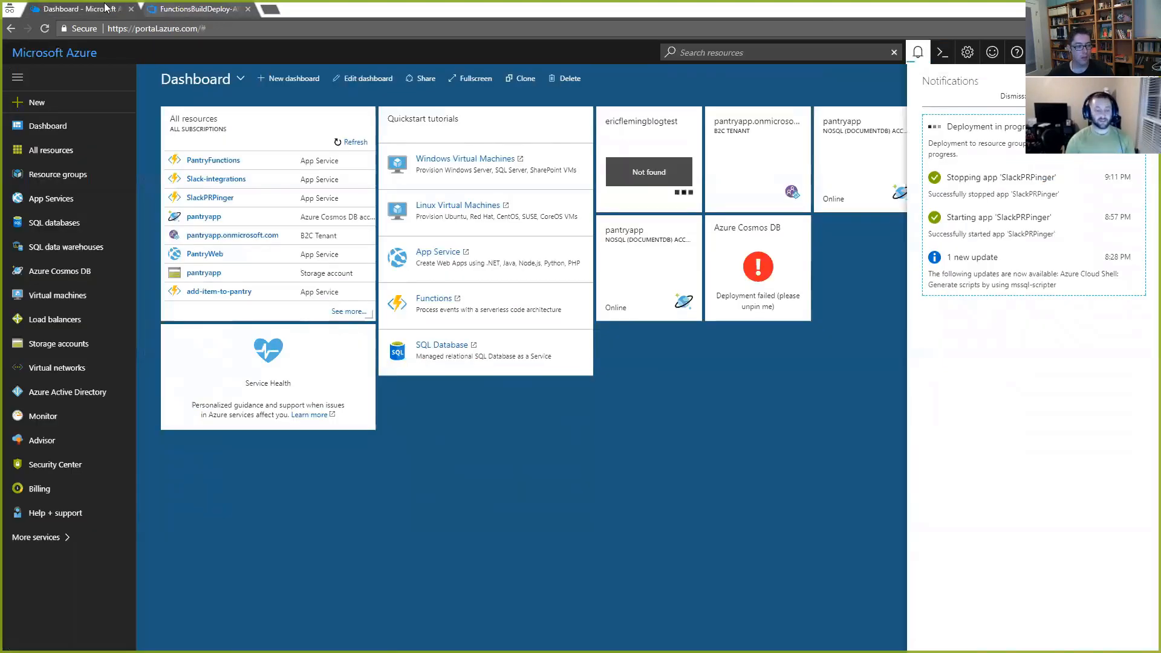
pyautogui.click(183, 8)
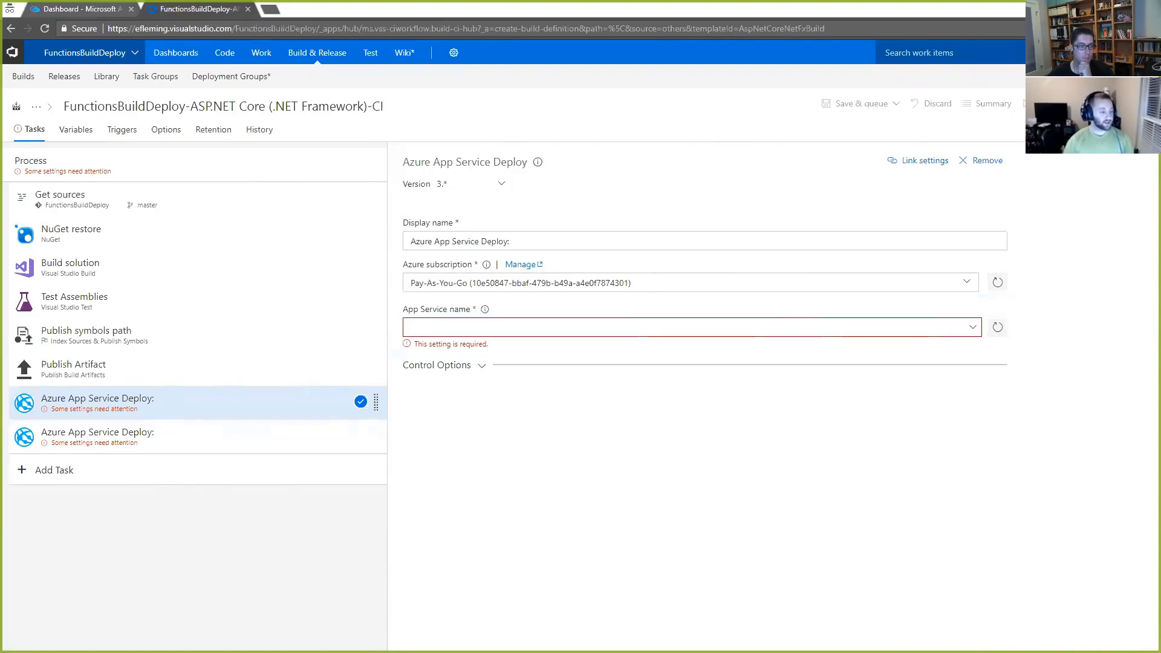
pyautogui.moveTo(1, 116); pyautogui.dragTo(863, 96)
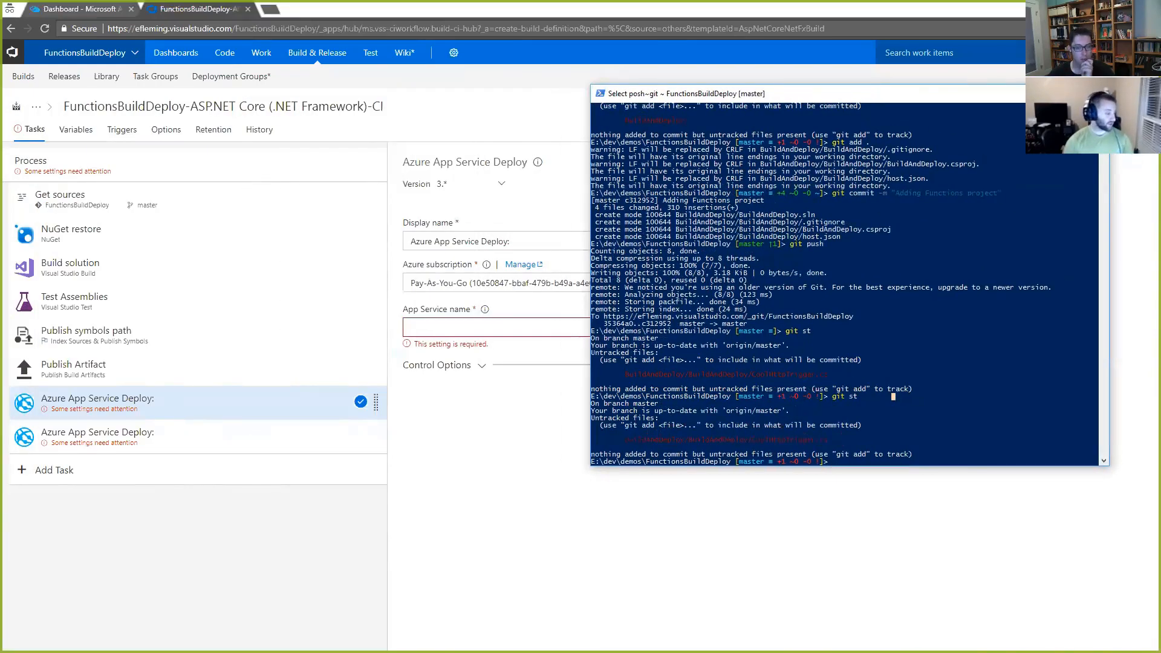
pyautogui.hotkey('alt', 'Tab')
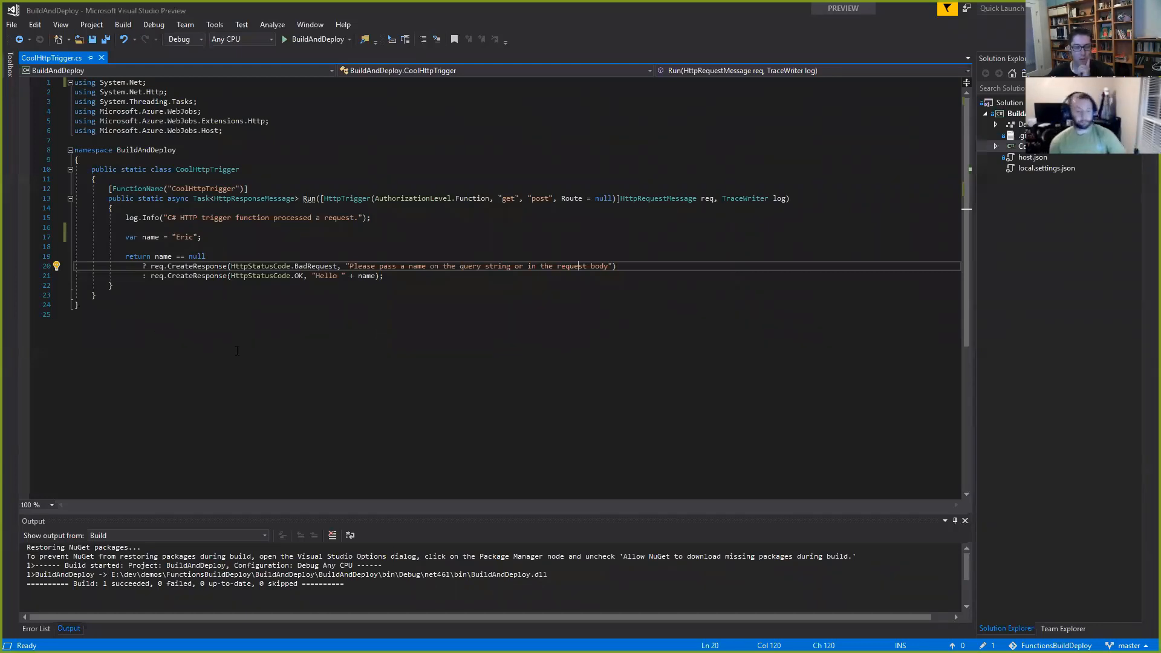
pyautogui.hotkey('alt', 'Tab')
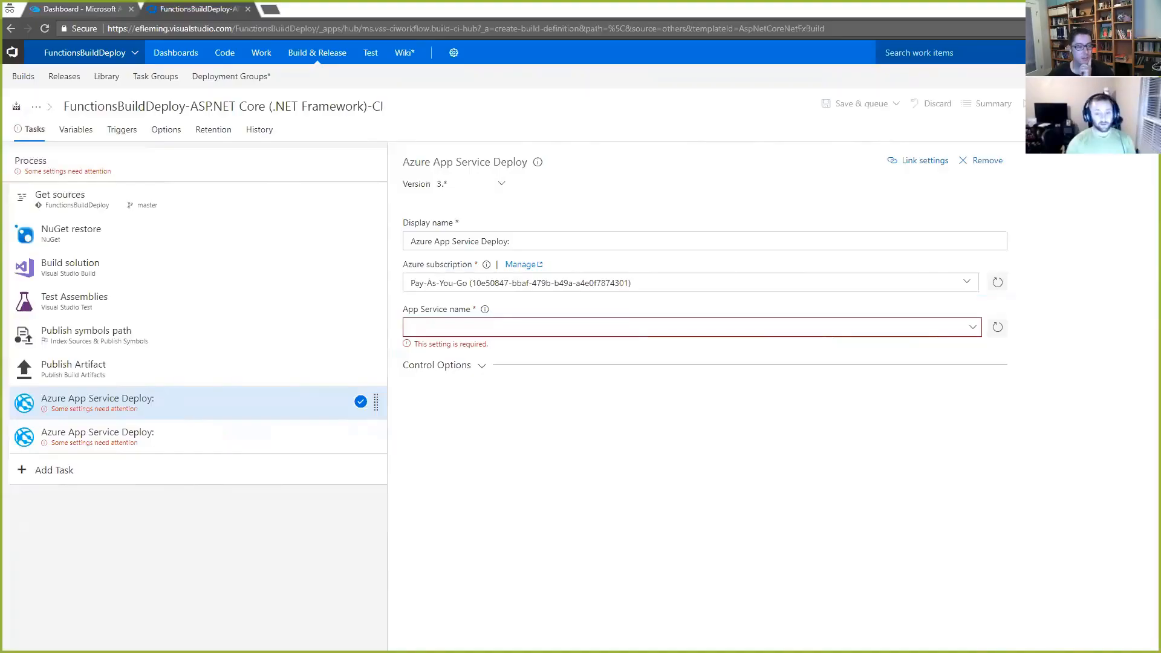
pyautogui.click(78, 9)
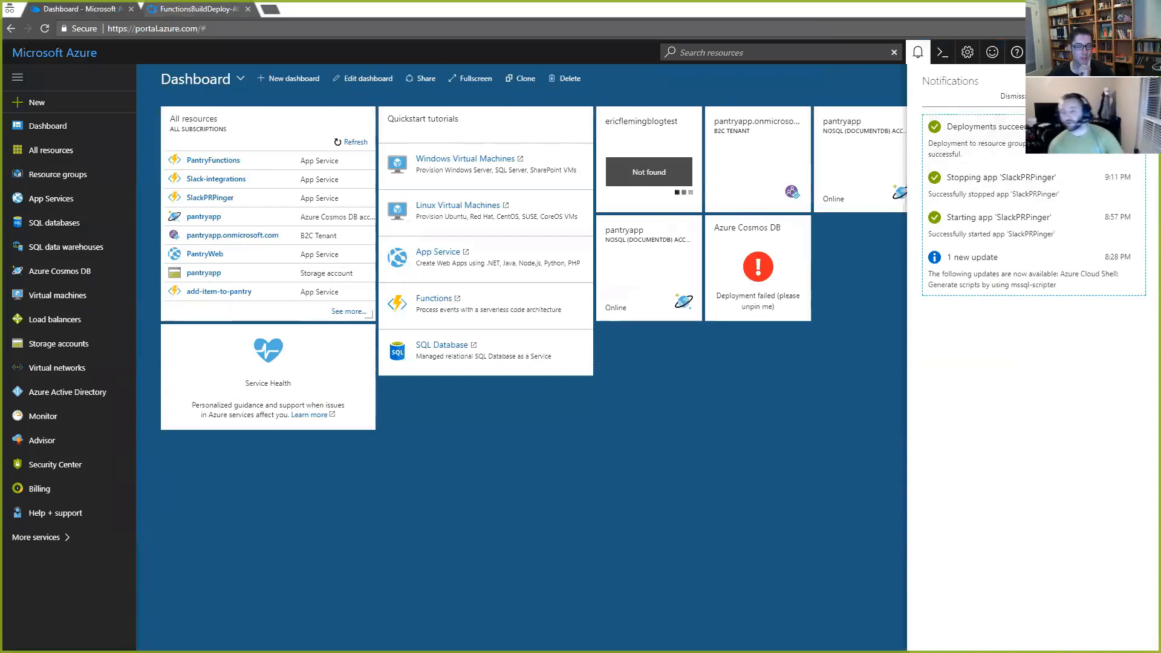
# Step: Set the App Service name of the first Azure App Service Deploy task to BuildAndDeploydemo12
pyautogui.click(190, 15)
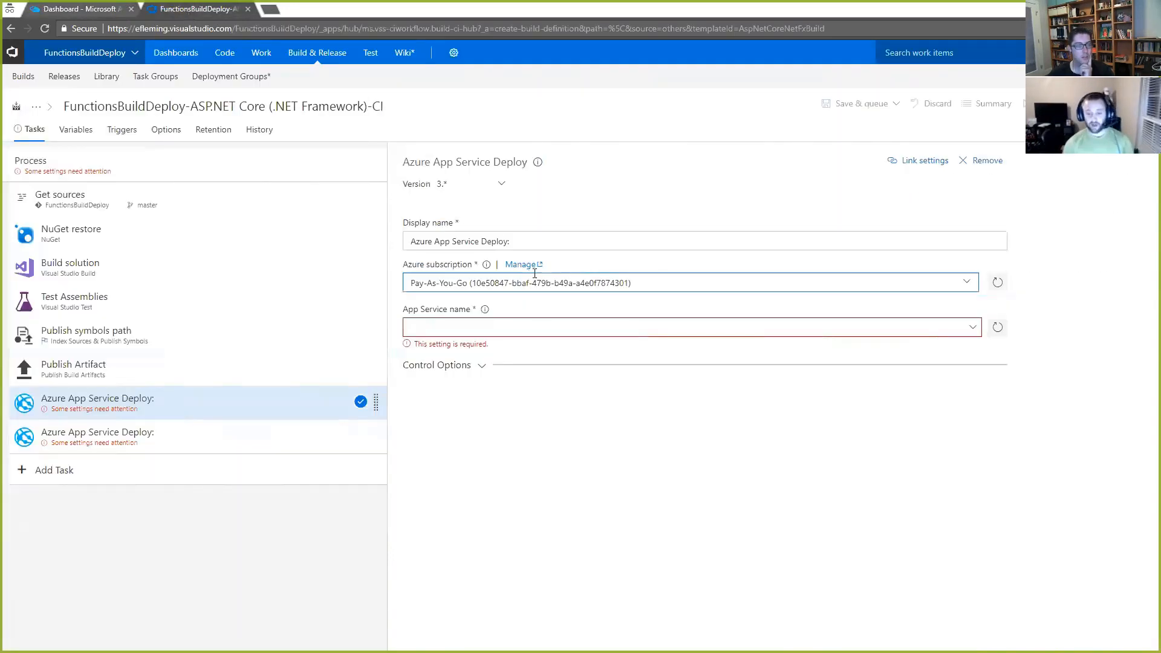
pyautogui.click(974, 328)
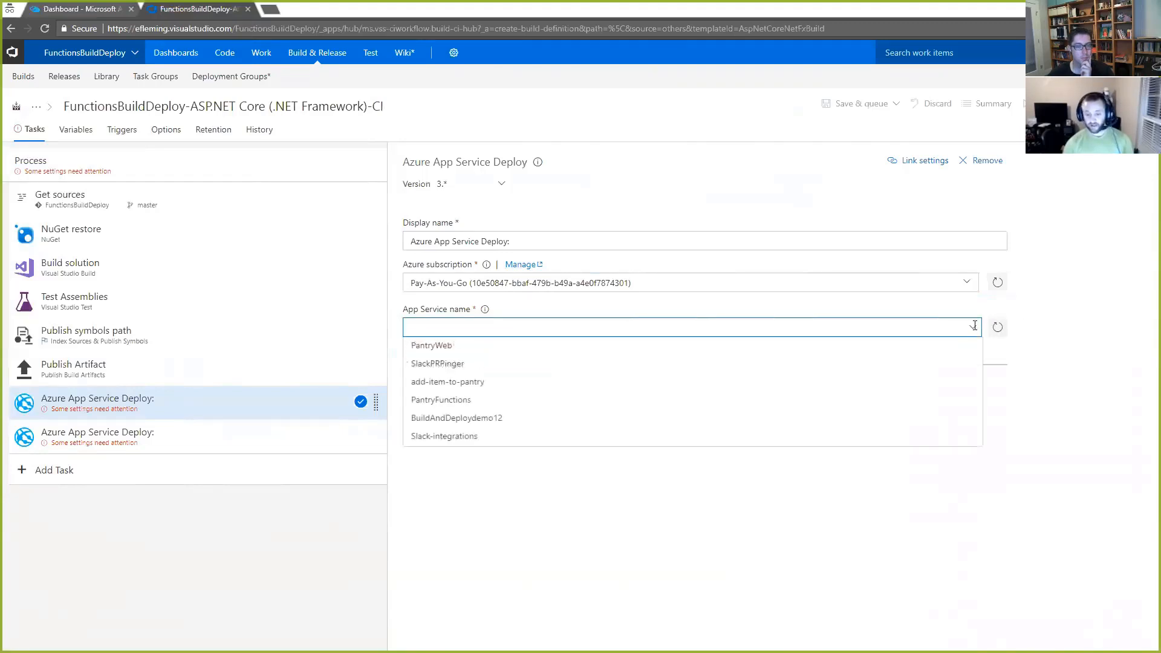
pyautogui.click(514, 423)
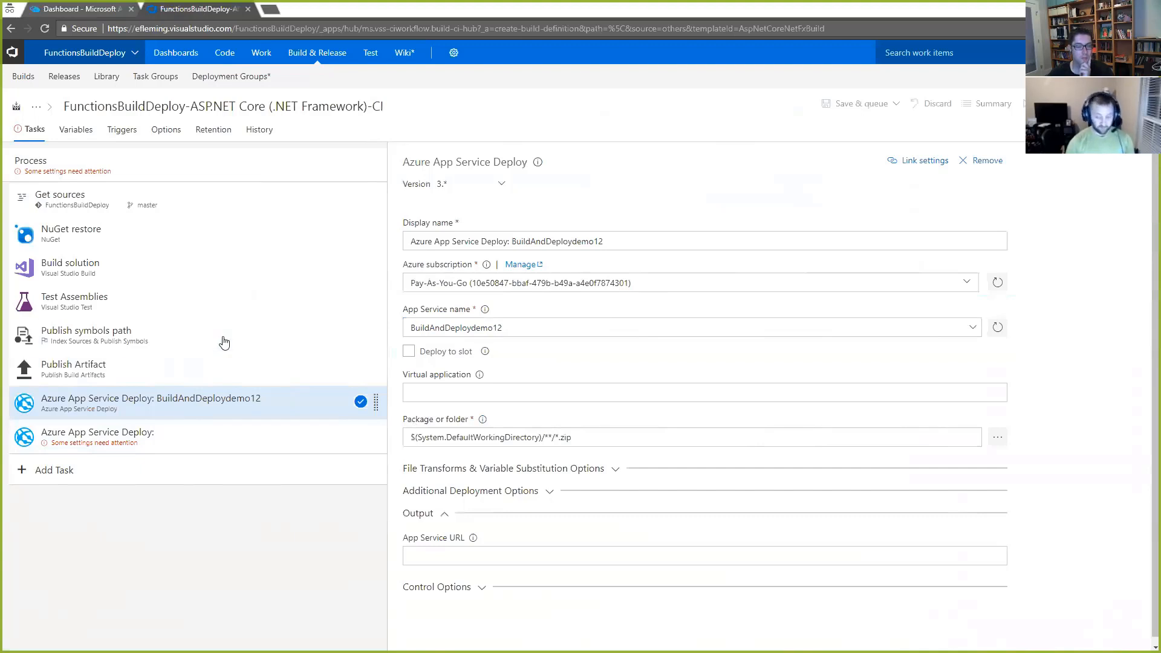
# Step: Set the package path of the BuildAndDeploydemo12 deploy task to $(build.artifactstagingdirectory)/**/*.zip
pyautogui.click(586, 437)
pyautogui.moveTo(586, 437); pyautogui.dragTo(409, 434)
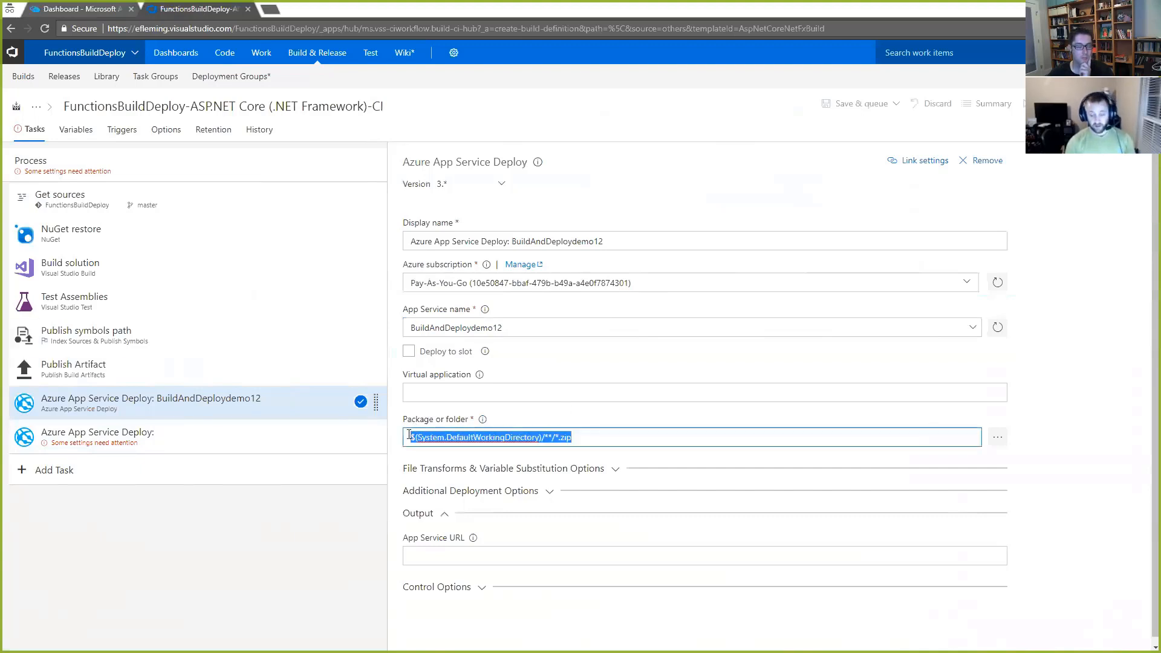
pyautogui.write('$(build.artifactstagingdirectory)/**/*.zip')
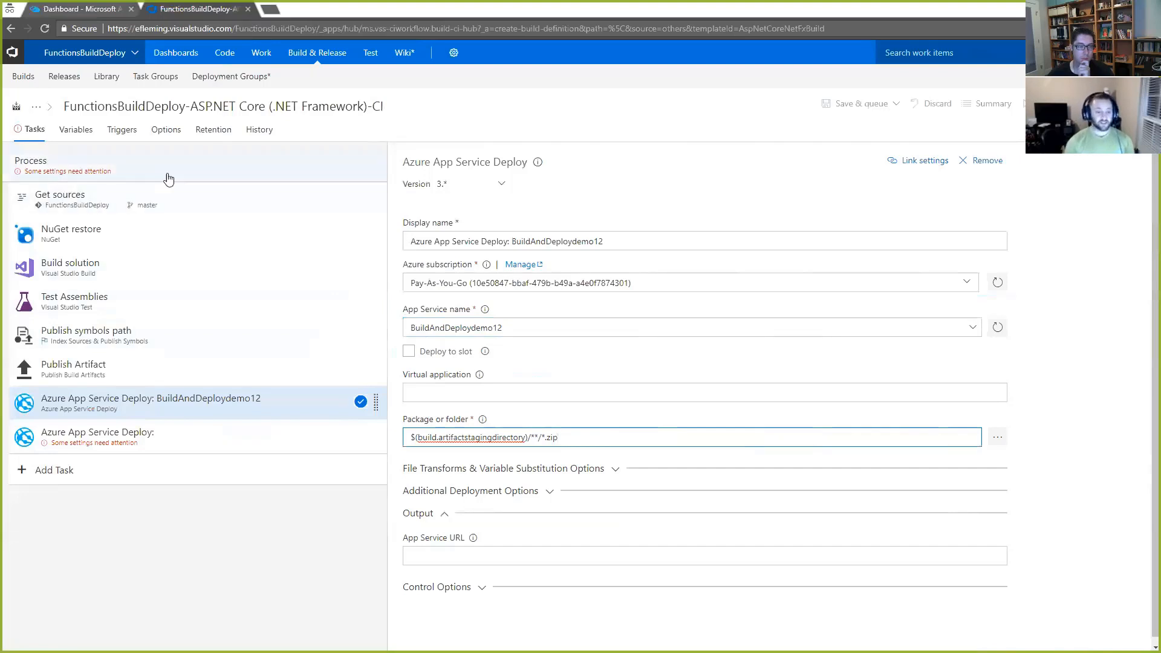
# Step: Set the build process's default agent queue to Hosted VS2017 and remove the unconfigured second Azure App Service Deploy task
pyautogui.click(145, 176)
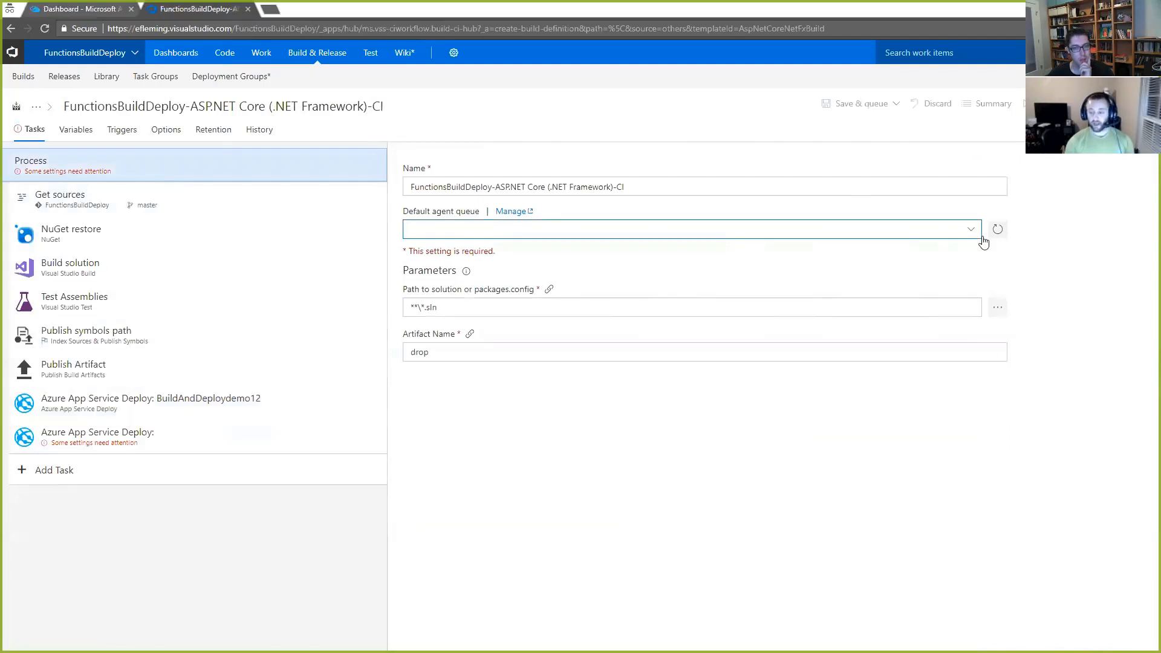
pyautogui.click(971, 231)
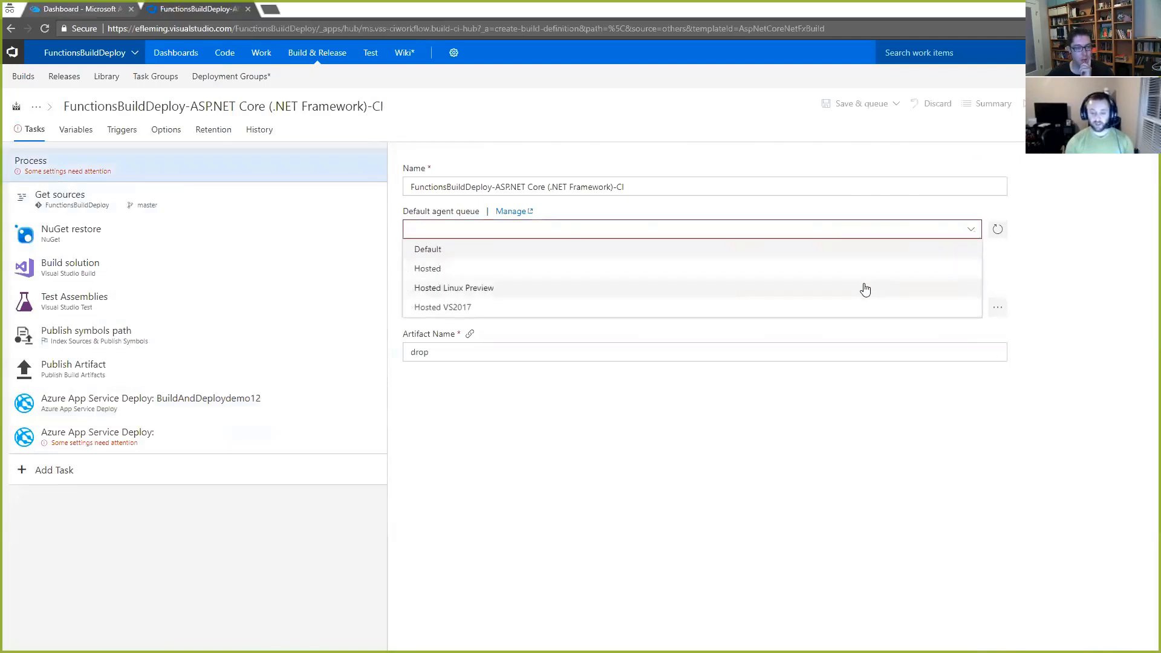
pyautogui.click(459, 309)
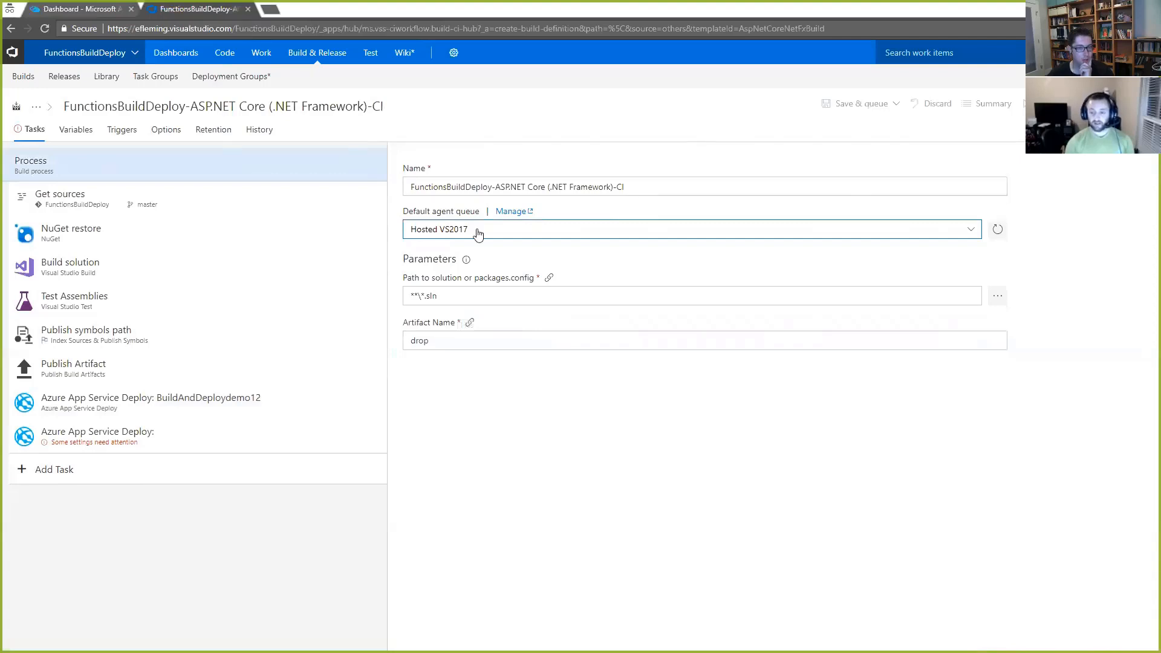
pyautogui.click(230, 435)
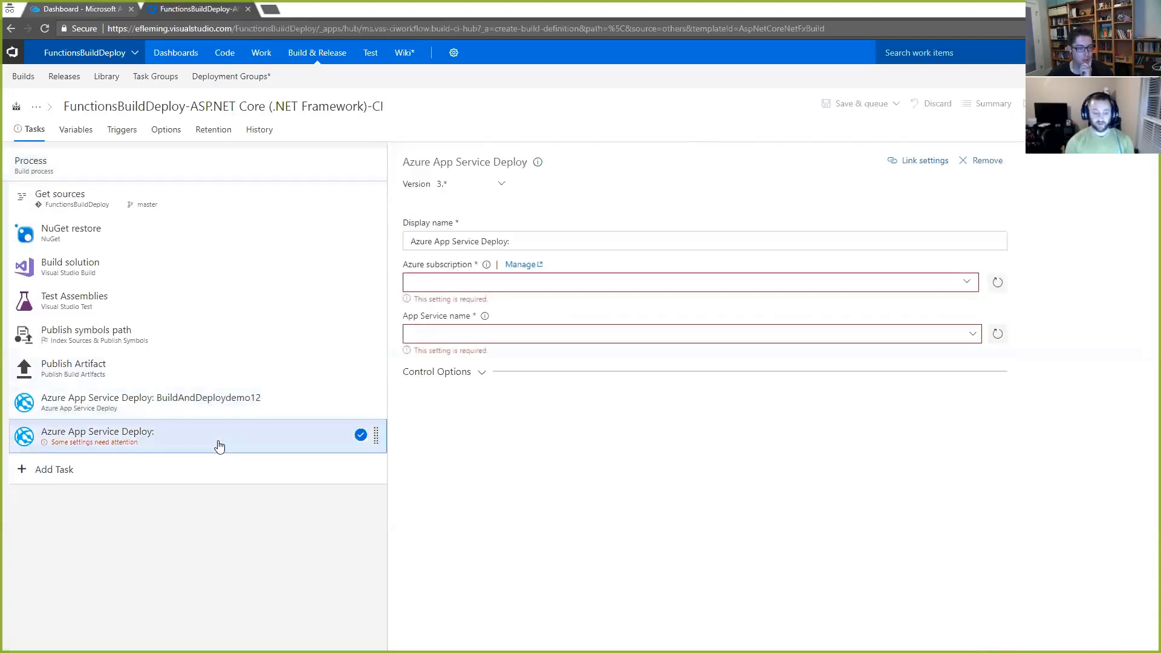
pyautogui.click(965, 184)
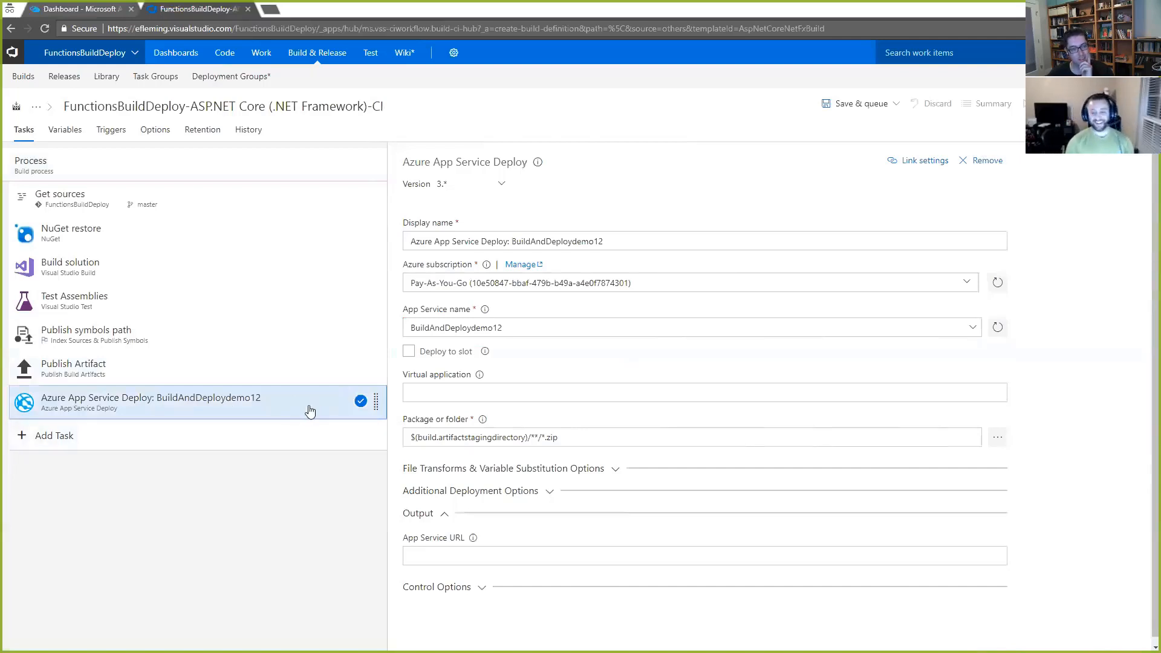
# Step: Save the build definition in the default FunctionsBuildDeploy project folder without queuing a build
pyautogui.click(859, 112)
pyautogui.click(830, 145)
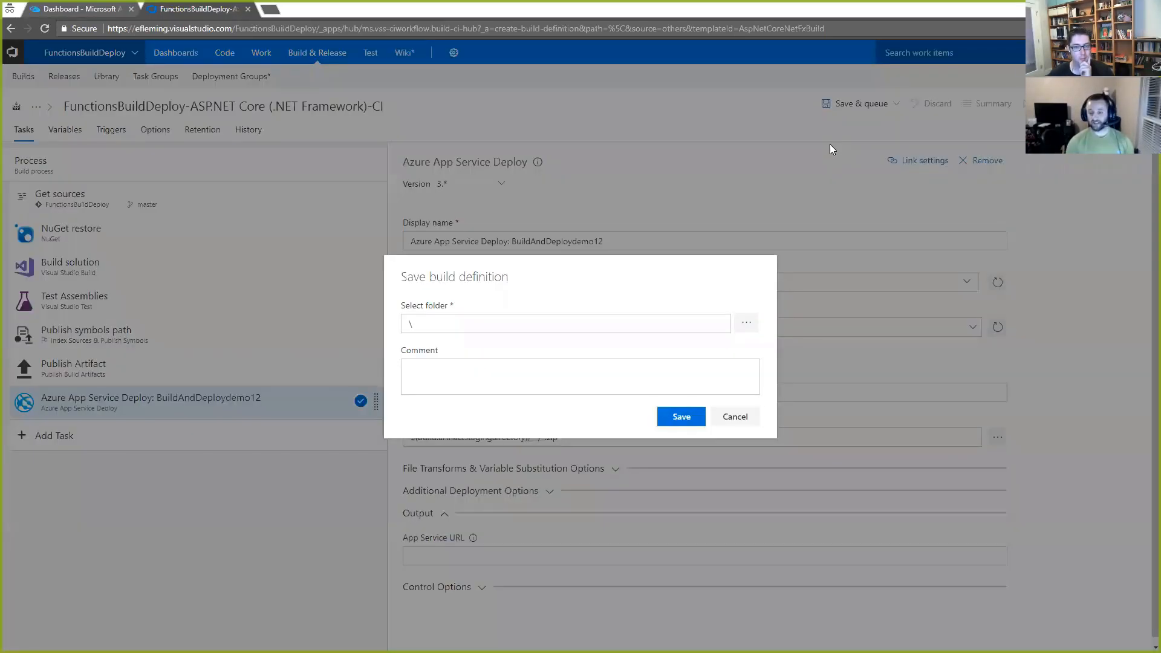
pyautogui.click(755, 326)
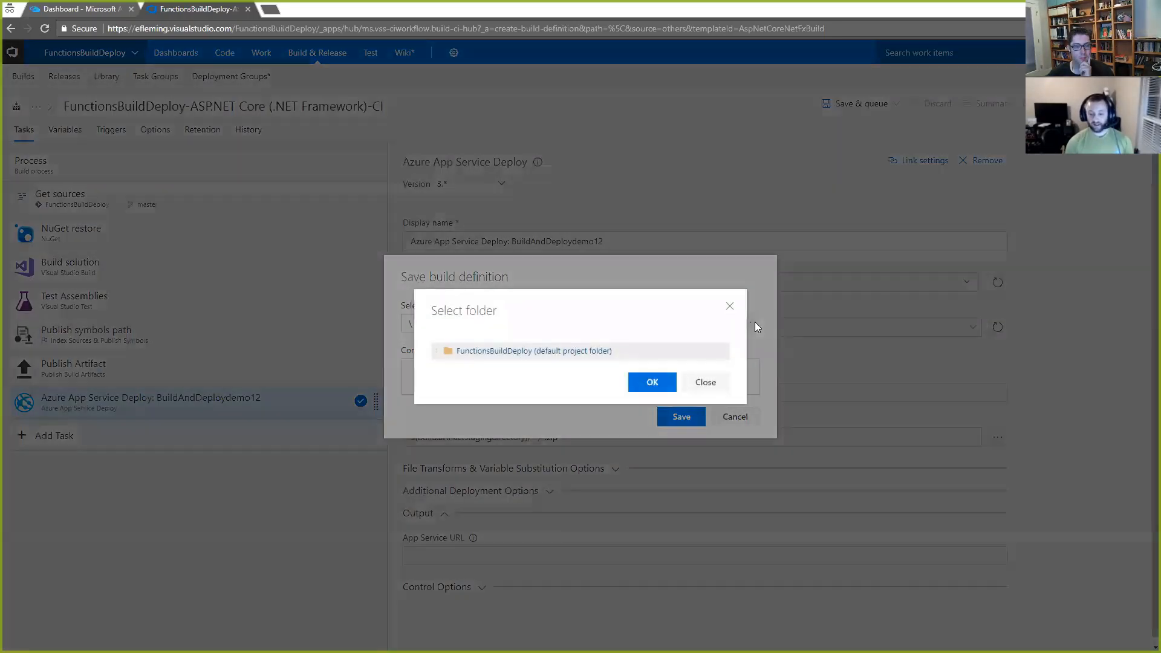
pyautogui.click(664, 386)
pyautogui.click(681, 417)
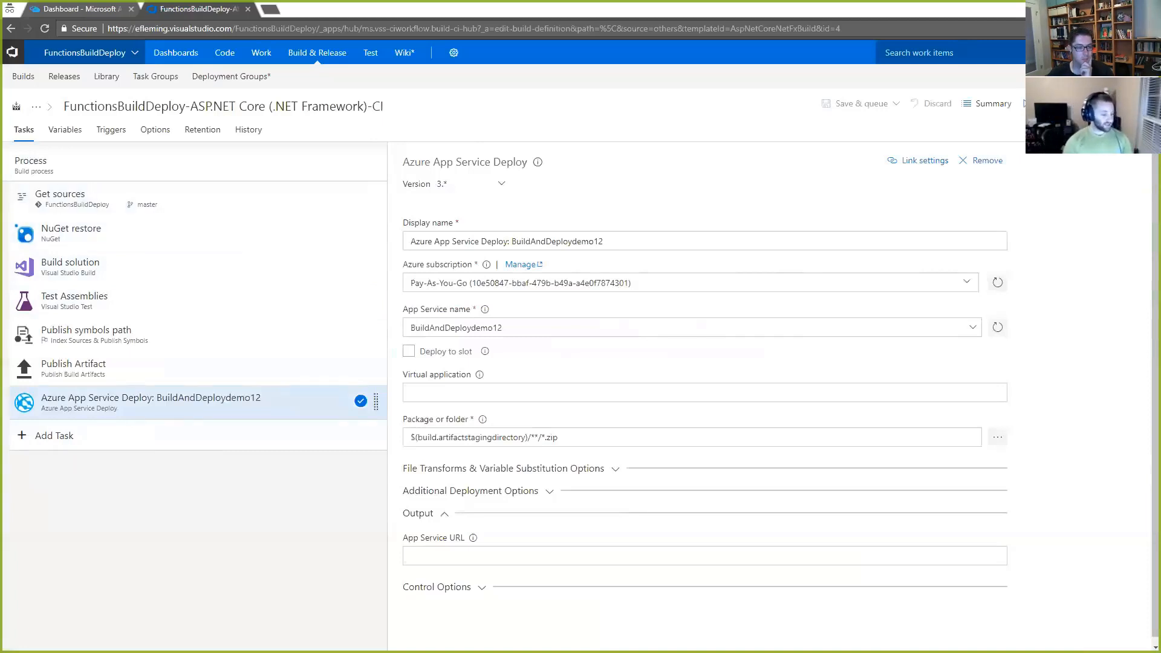
# Step: Glance at the function code in Visual Studio and stage all changes in the posh-git console with git add
pyautogui.hotkey('alt', 'Tab')
pyautogui.hotkey('alt', 'Tab')
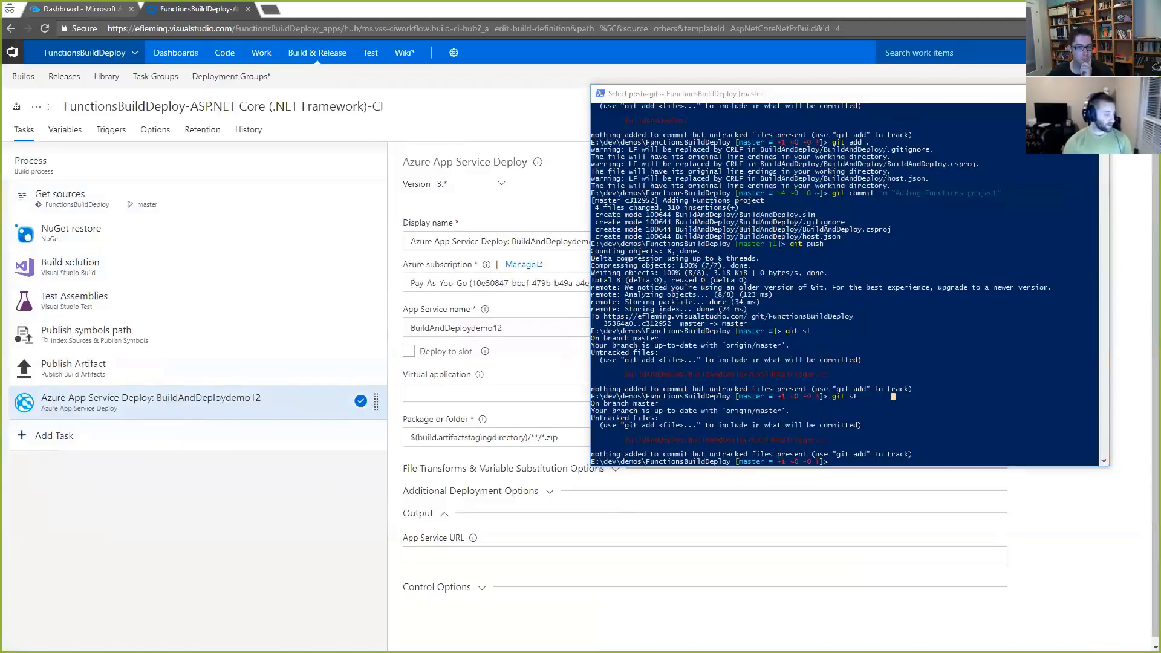
pyautogui.hotkey('alt', 'Tab')
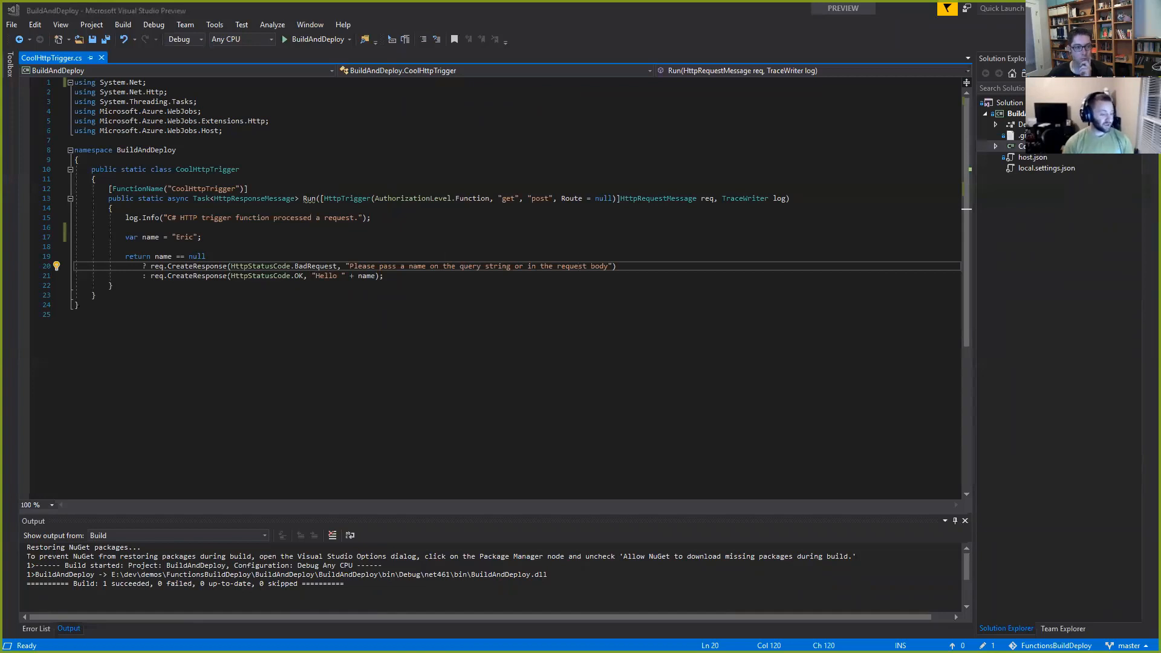
pyautogui.hotkey('alt', 'Tab')
pyautogui.write('git add .')
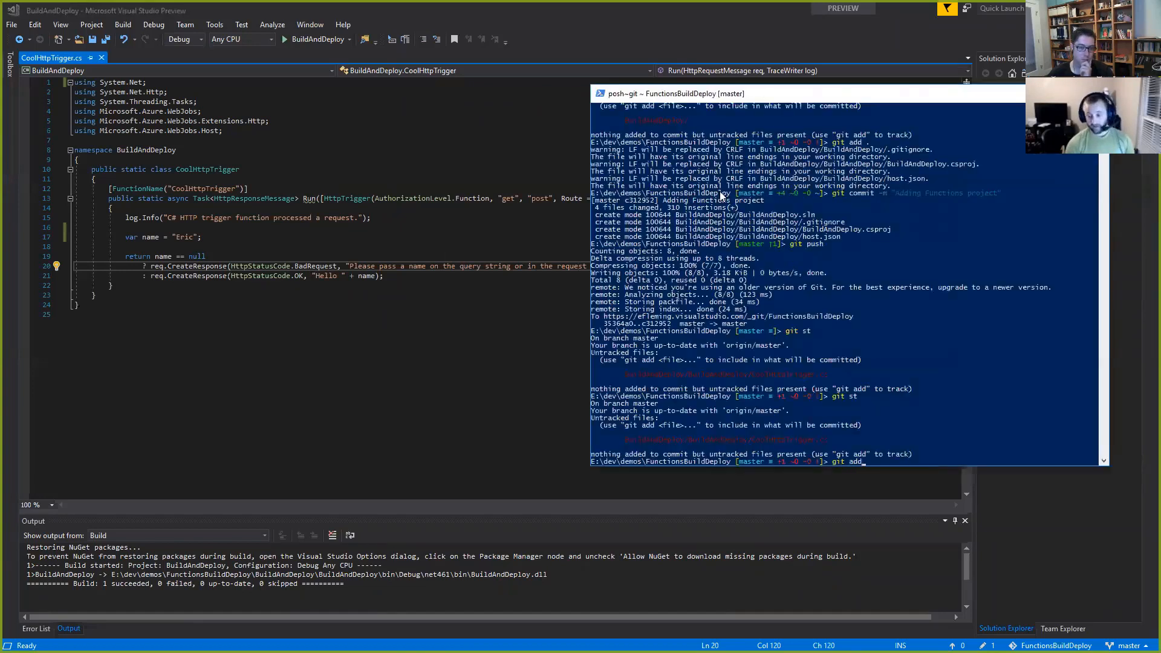
pyautogui.press('Return')
# Step: Commit the staged changes with the message "Commiting changes!" and push them to the remote repository
pyautogui.write('git commit -m')
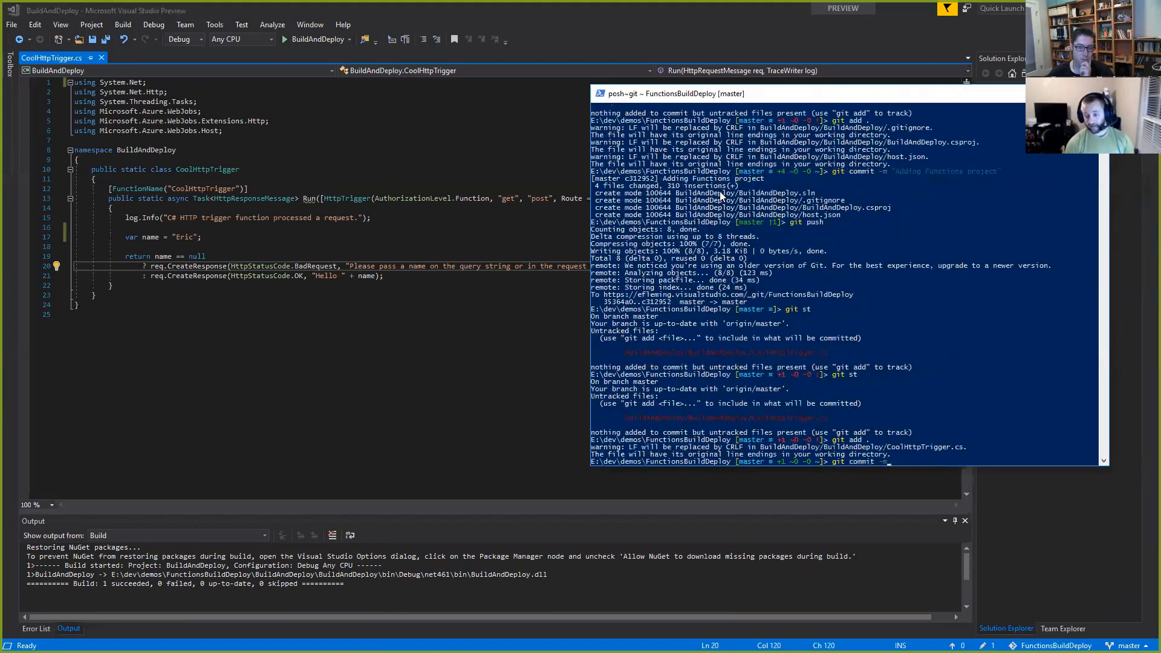
pyautogui.write(' "C')
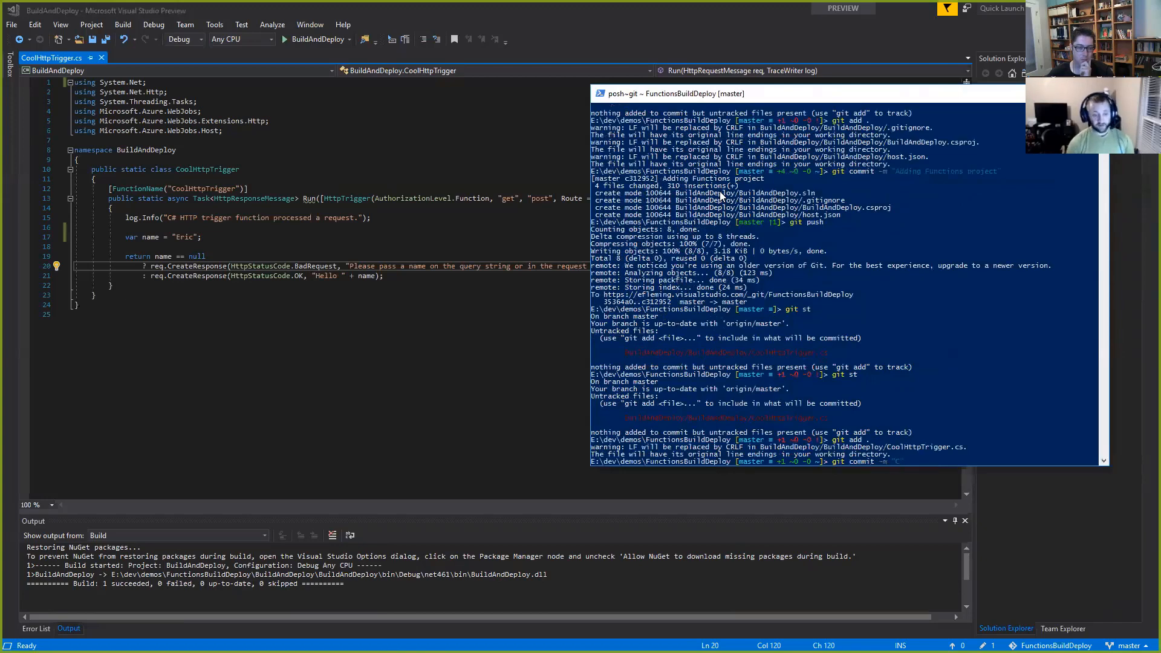
pyautogui.write('ommiting change"')
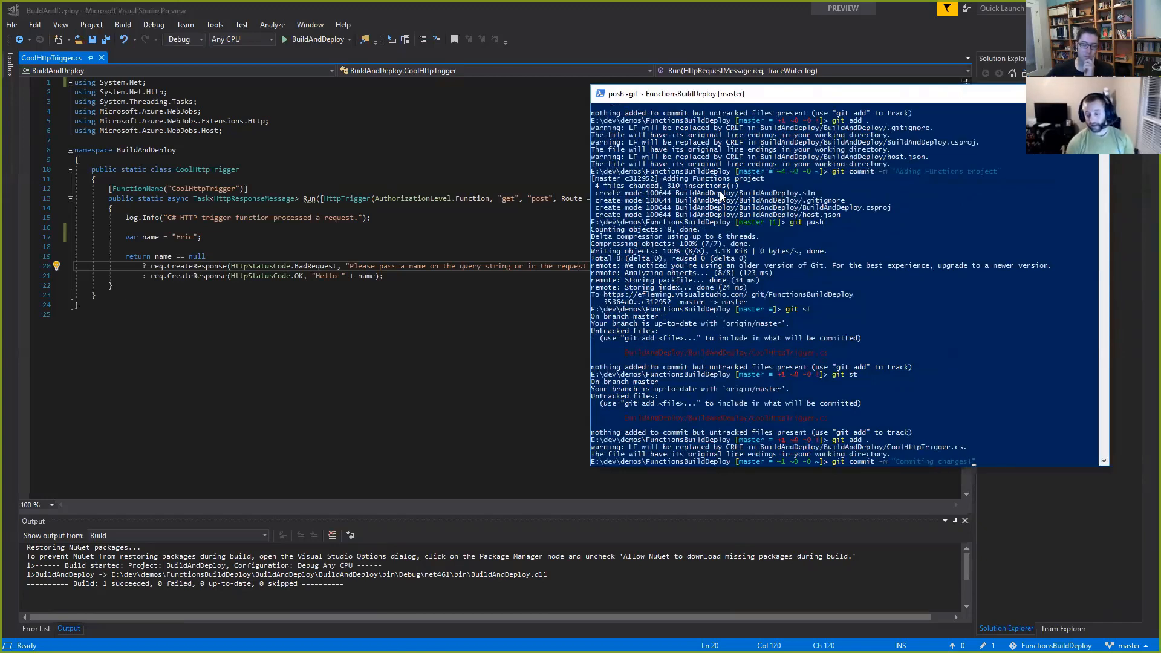
pyautogui.press('Return')
pyautogui.write('t push')
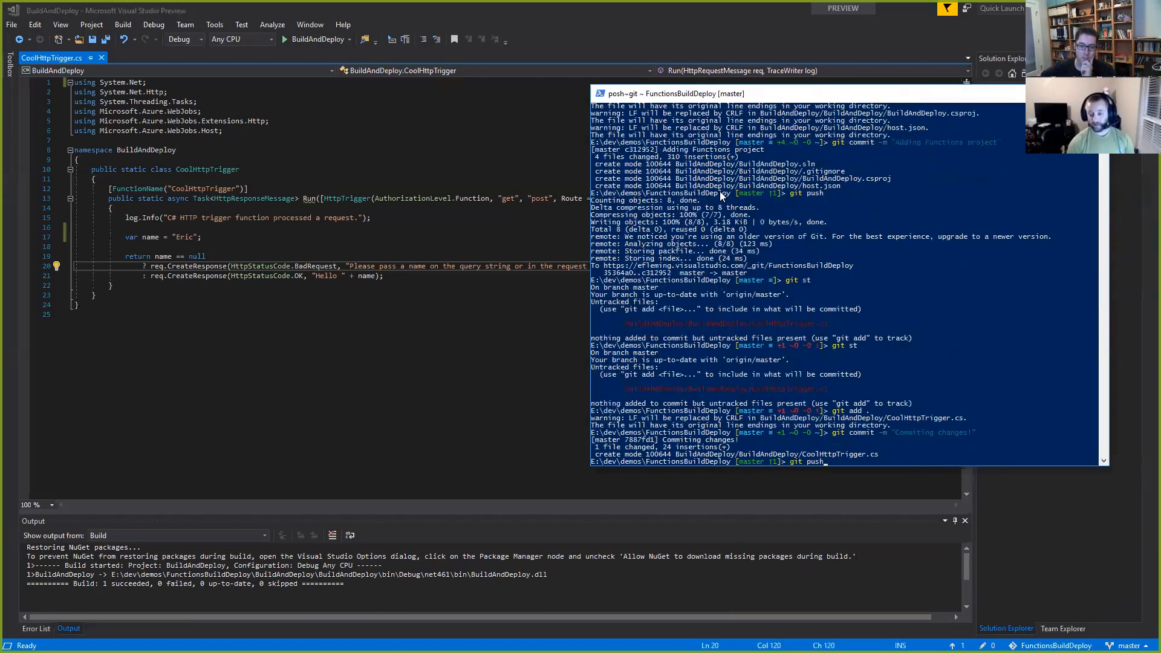
pyautogui.press('Return')
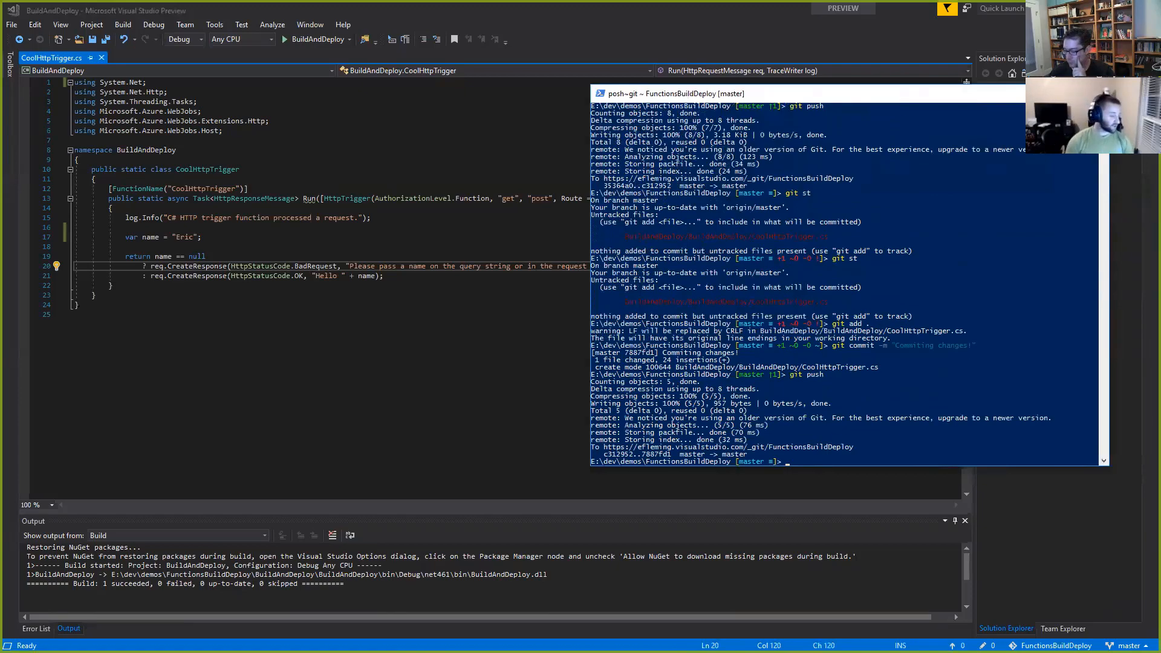
# Step: Switch back to the browser, open the project's builds in a new tab, and view the running CI build's console output
pyautogui.hotkey('alt', 'Tab')
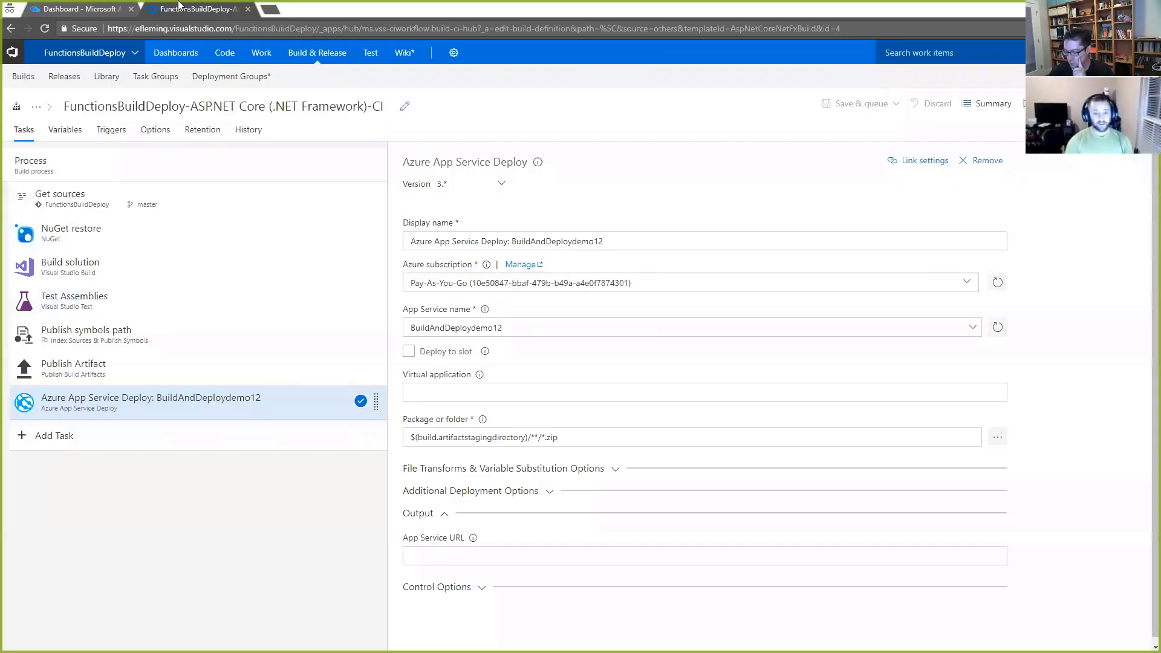
pyautogui.moveTo(317, 52)
pyautogui.middleClick(299, 78)
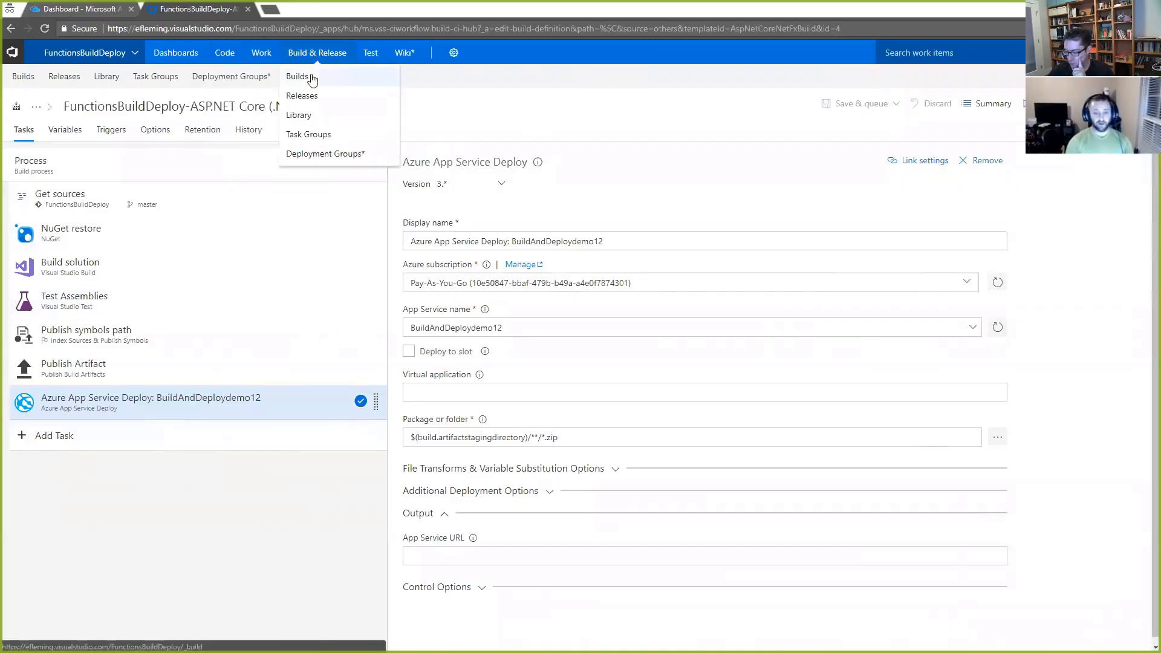
pyautogui.click(300, 9)
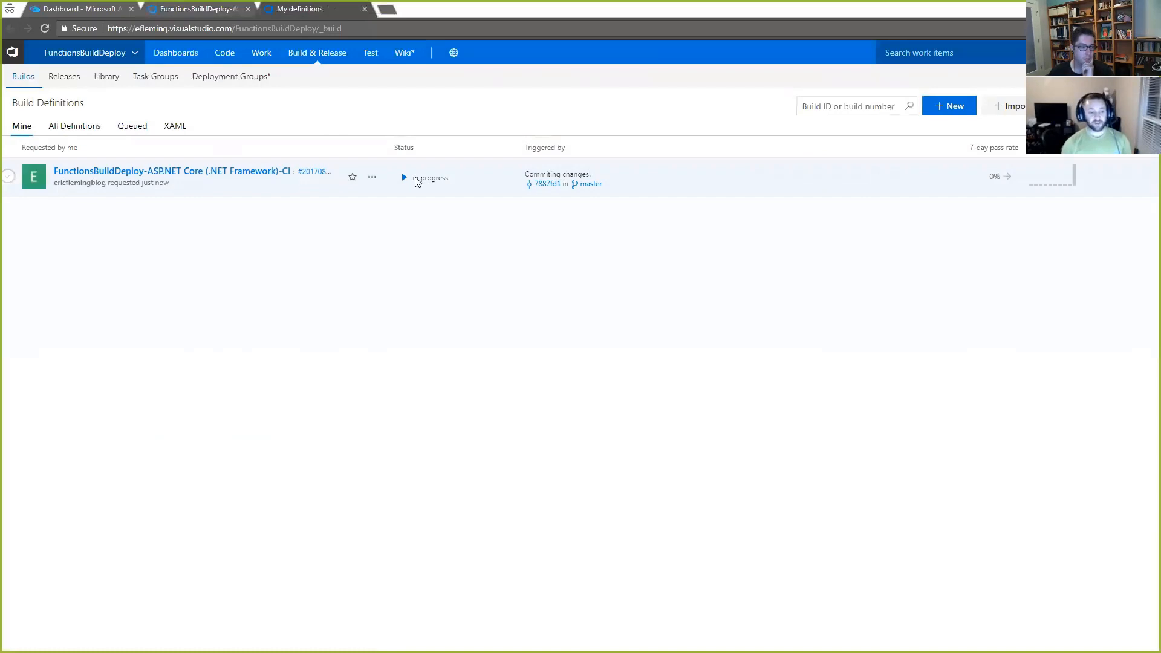
pyautogui.click(322, 172)
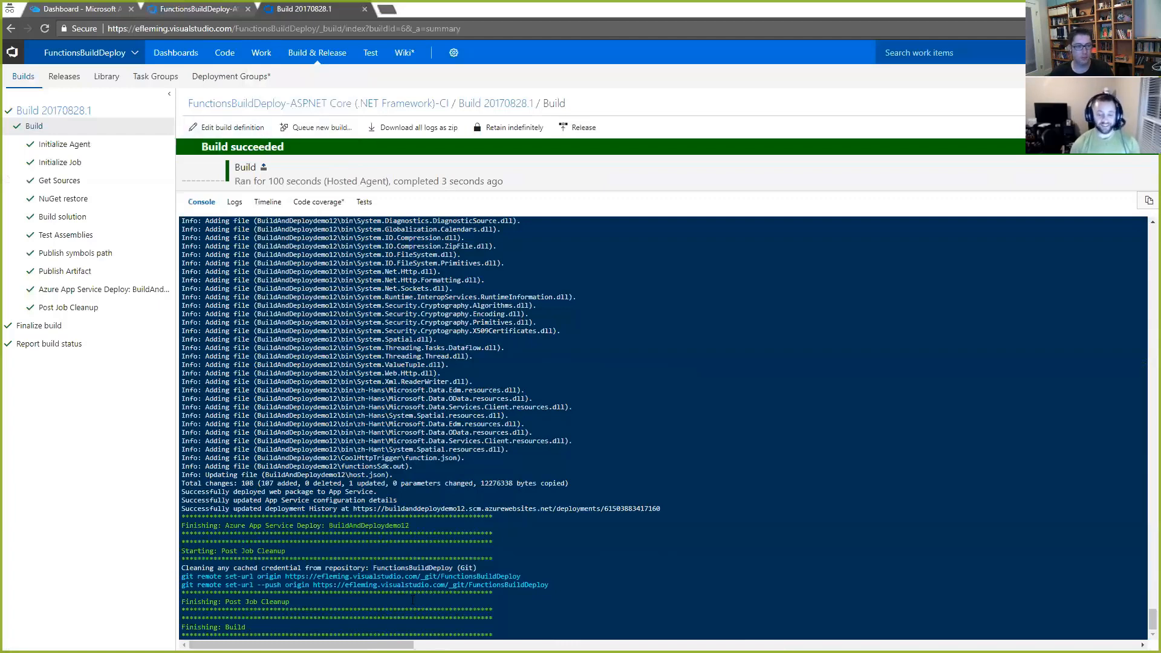
# Step: In the Azure portal, open the CoolHttpTrigger function of the BuildAndDeploydemo12 Function App and run it
pyautogui.click(80, 10)
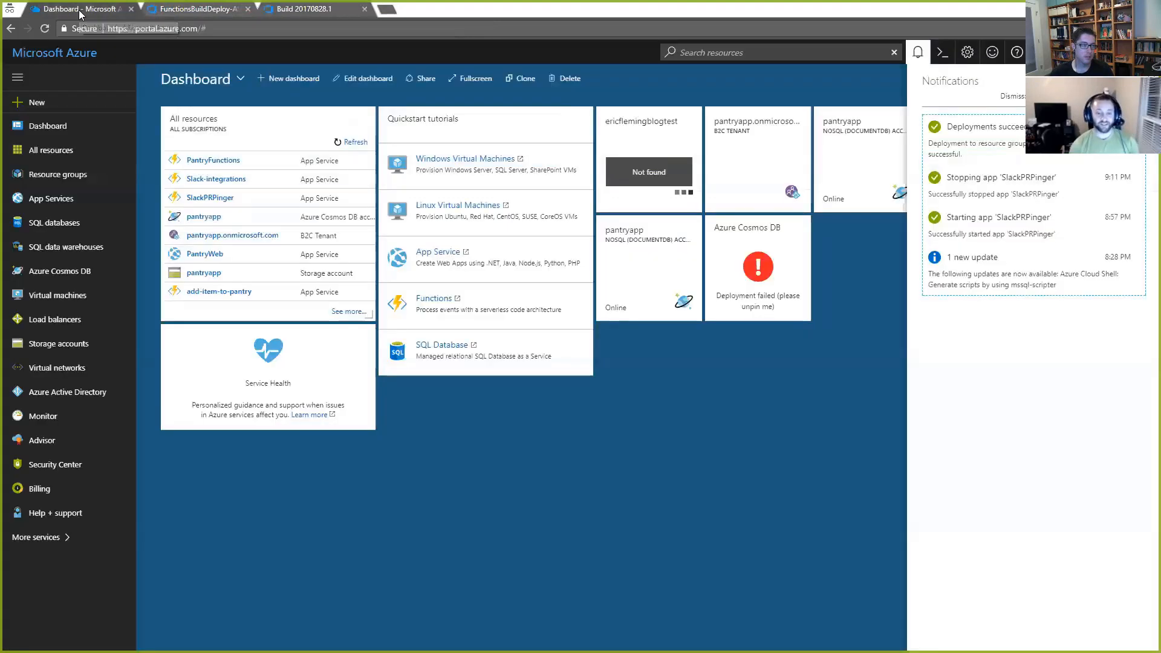
pyautogui.click(59, 152)
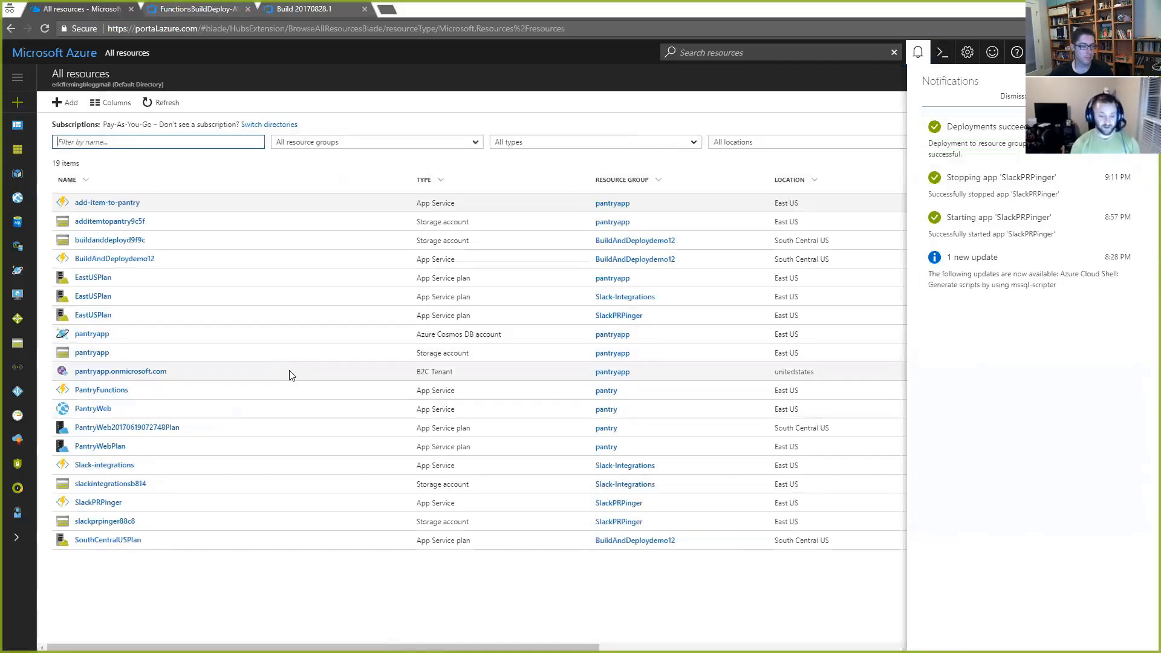
pyautogui.click(137, 260)
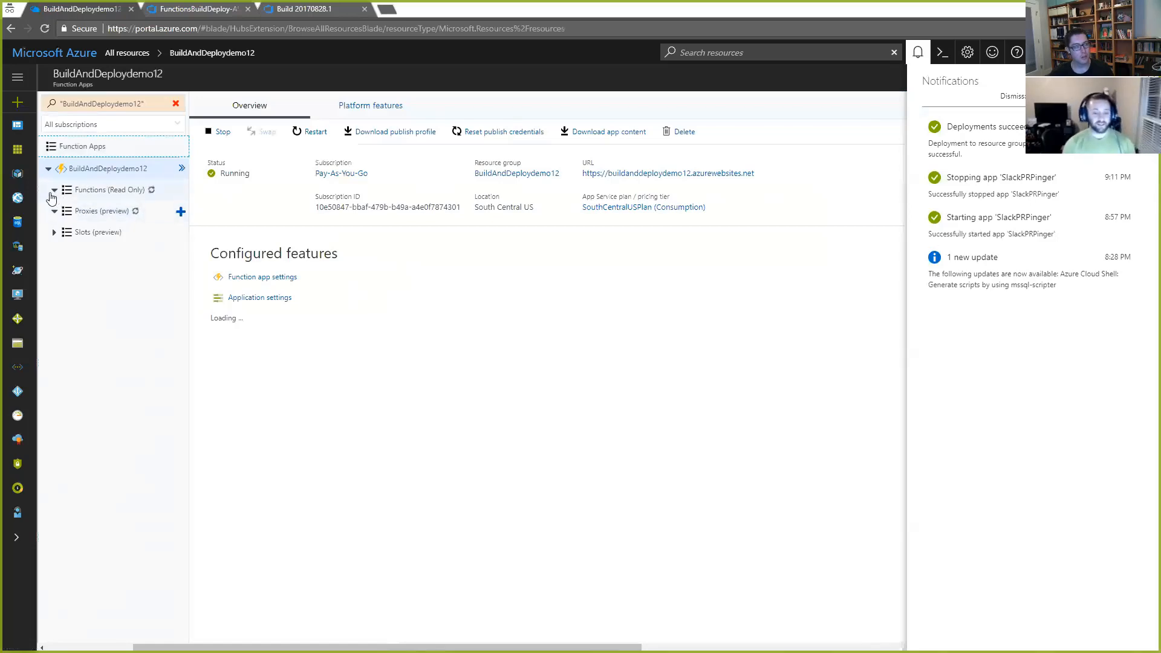
pyautogui.click(52, 194)
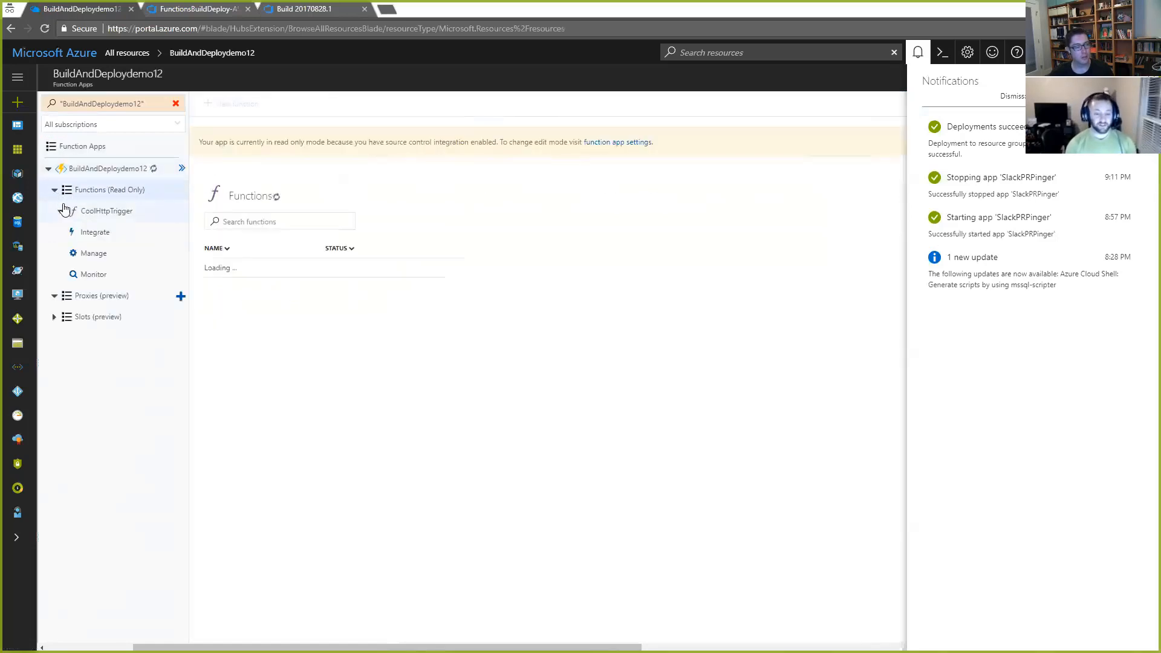
pyautogui.click(109, 213)
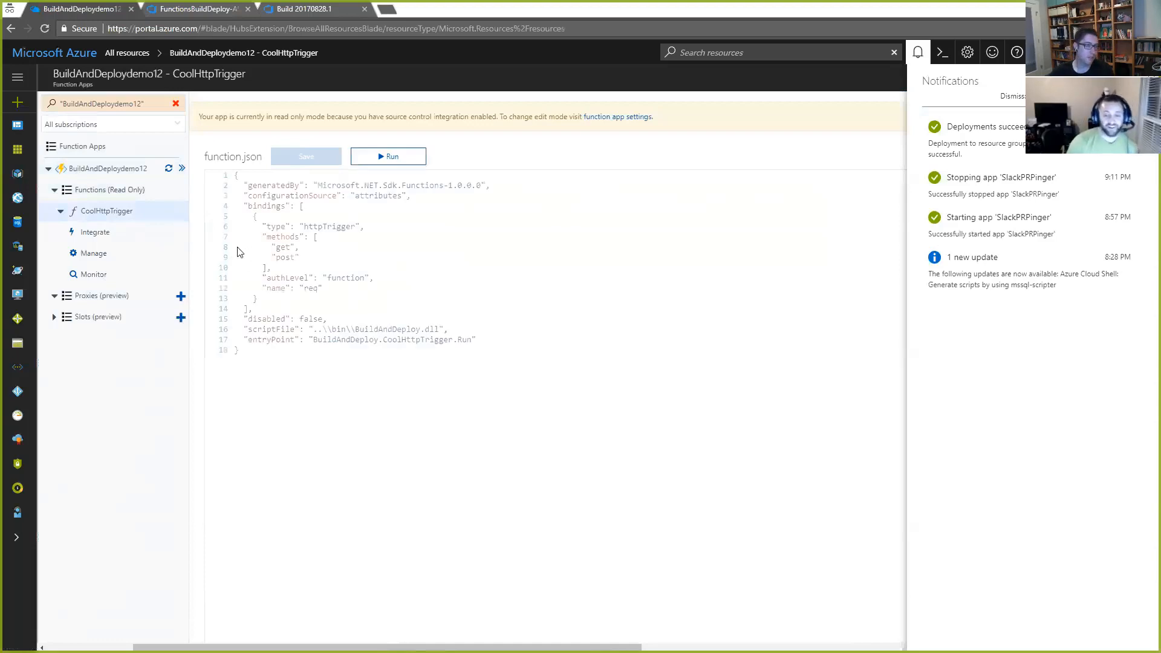
pyautogui.click(918, 52)
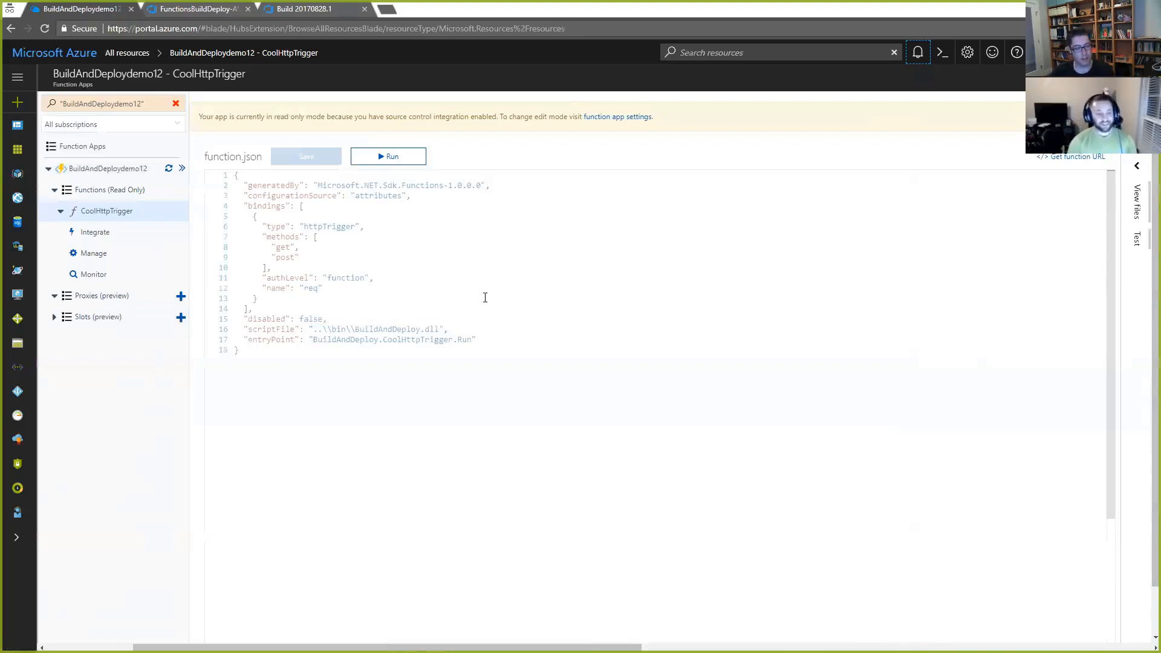
pyautogui.click(384, 159)
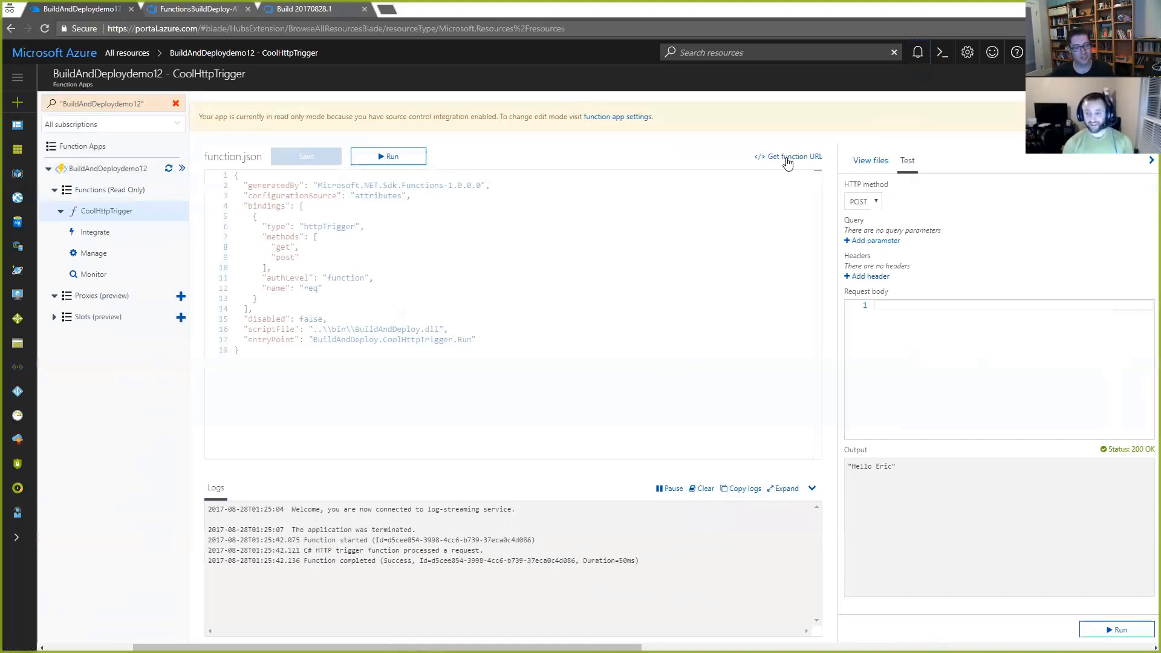
# Step: Copy the CoolHttpTrigger URL containing its default function key and open it in a new browser tab
pyautogui.click(788, 157)
pyautogui.click(750, 166)
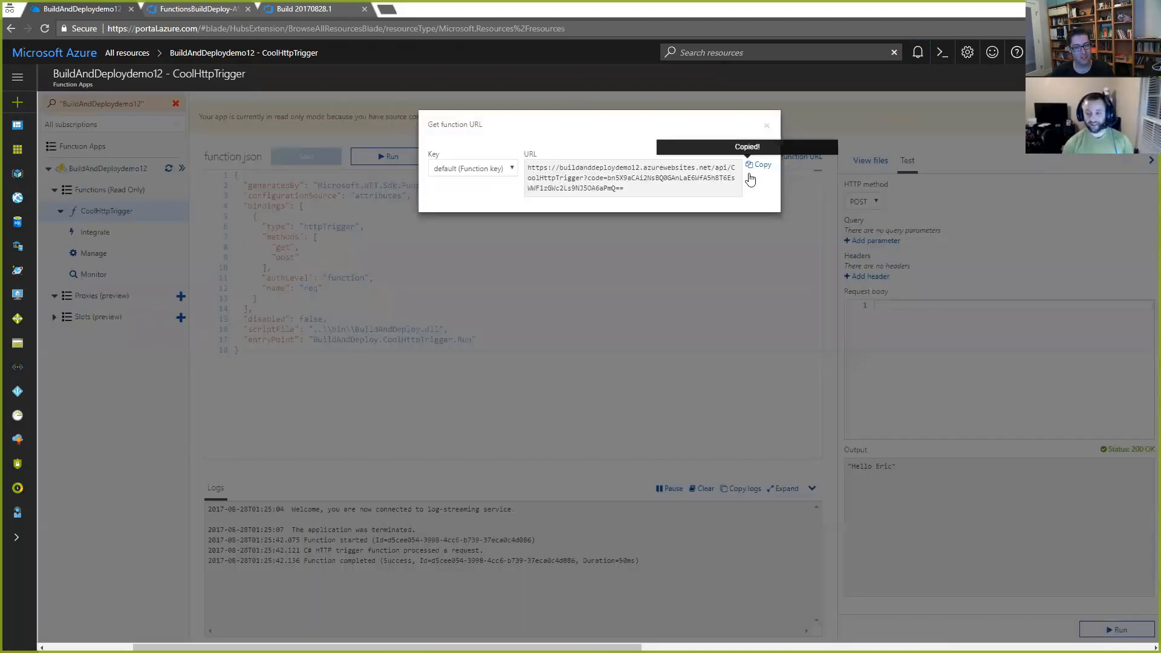
pyautogui.click(393, 11)
pyautogui.hotkey('ctrl', 'v')
pyautogui.press('Return')
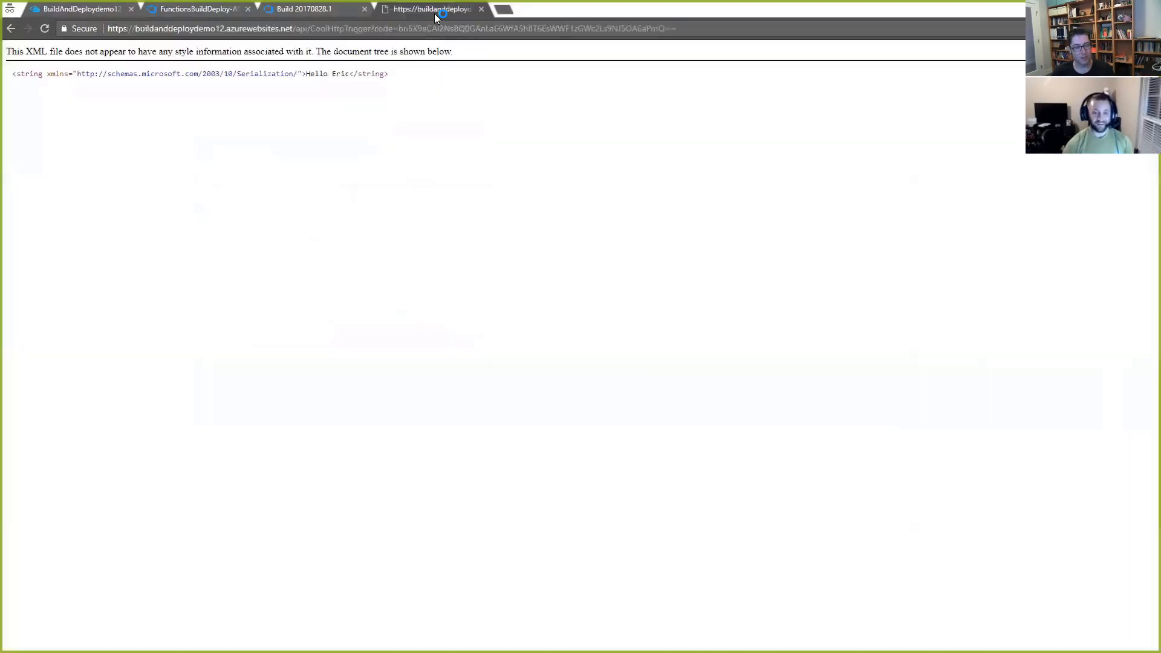
# Step: Examine the greeting in the function's response, and close the response tab and the function URL dialog
pyautogui.moveTo(306, 74); pyautogui.dragTo(350, 74)
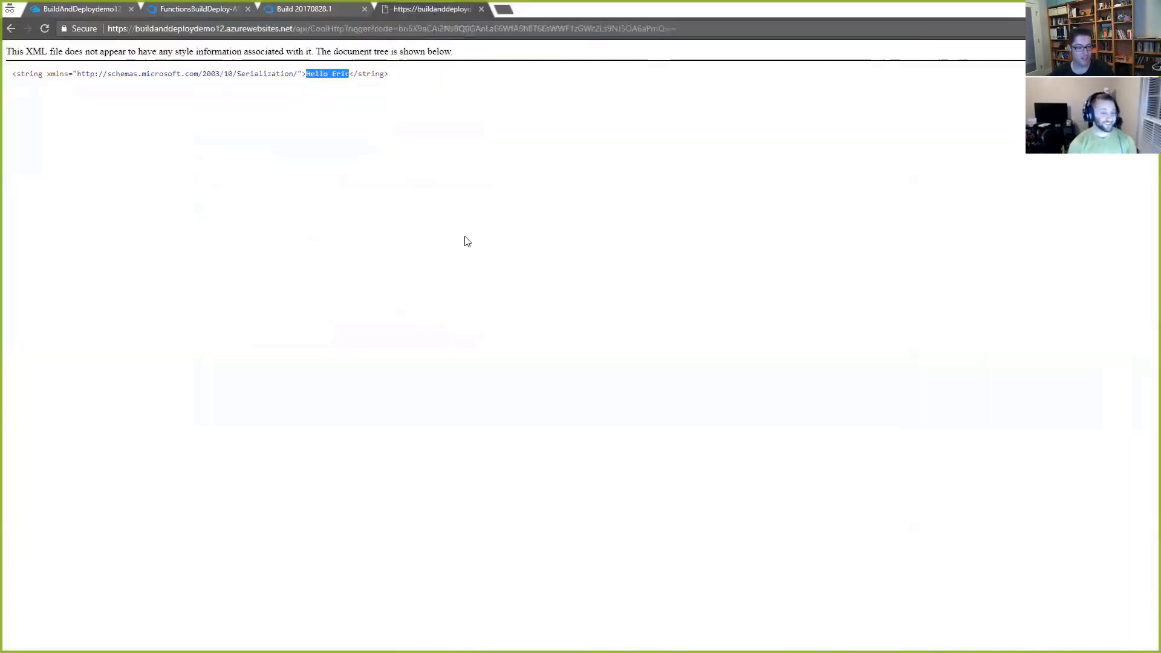
pyautogui.middleClick(418, 12)
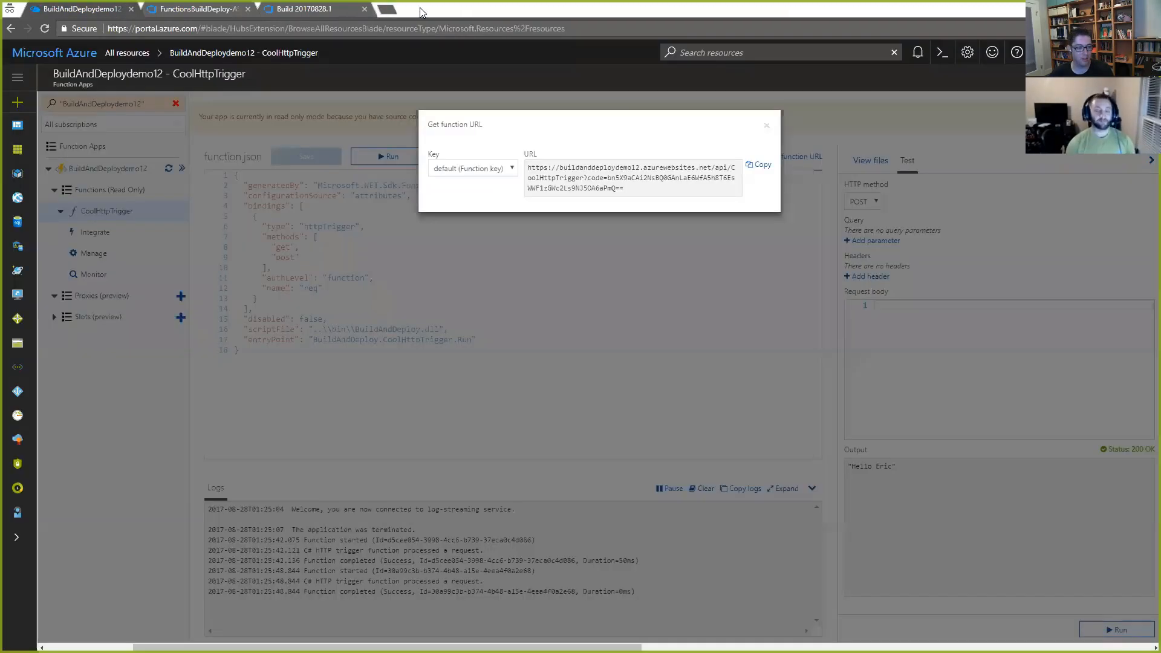
pyautogui.click(767, 126)
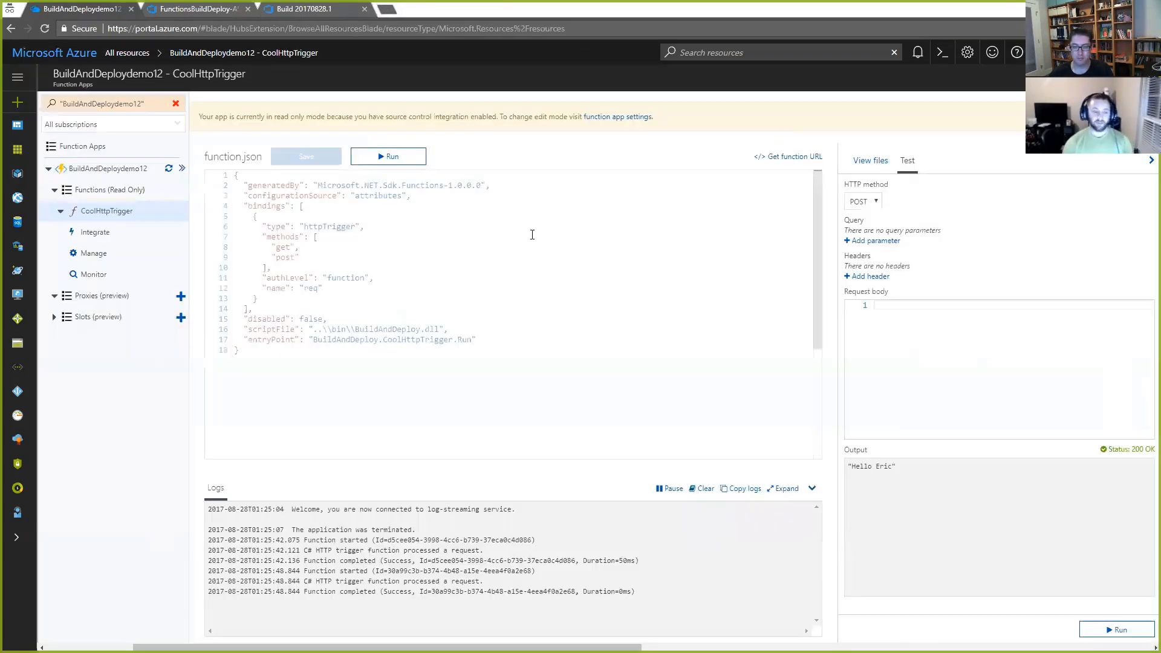